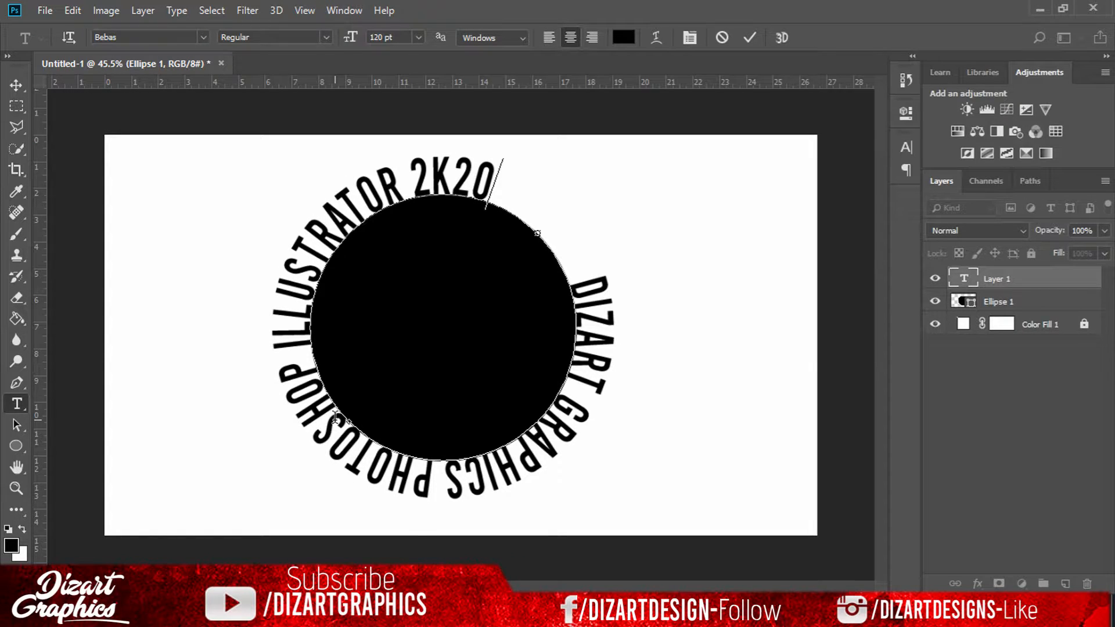
- Complete the circular path text around the black ellipse with the word DESIGN and commit it
{"action": "type", "text": "DESI"}
{"action": "key", "text": "BackSpace"}
{"action": "key", "text": "BackSpace"}
{"action": "key", "text": "BackSpace"}
{"action": "key", "text": "BackSpace"}
{"action": "key", "text": "BackSpace"}
{"action": "type", "text": "DESIGN"}
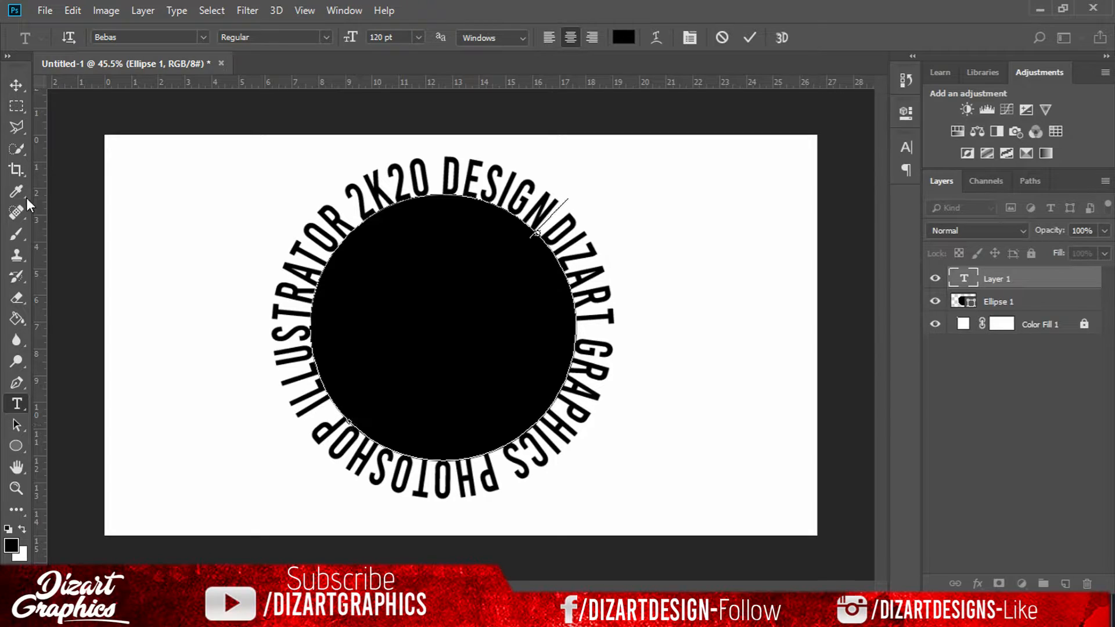
{"action": "left_click", "coordinate": [14, 83]}
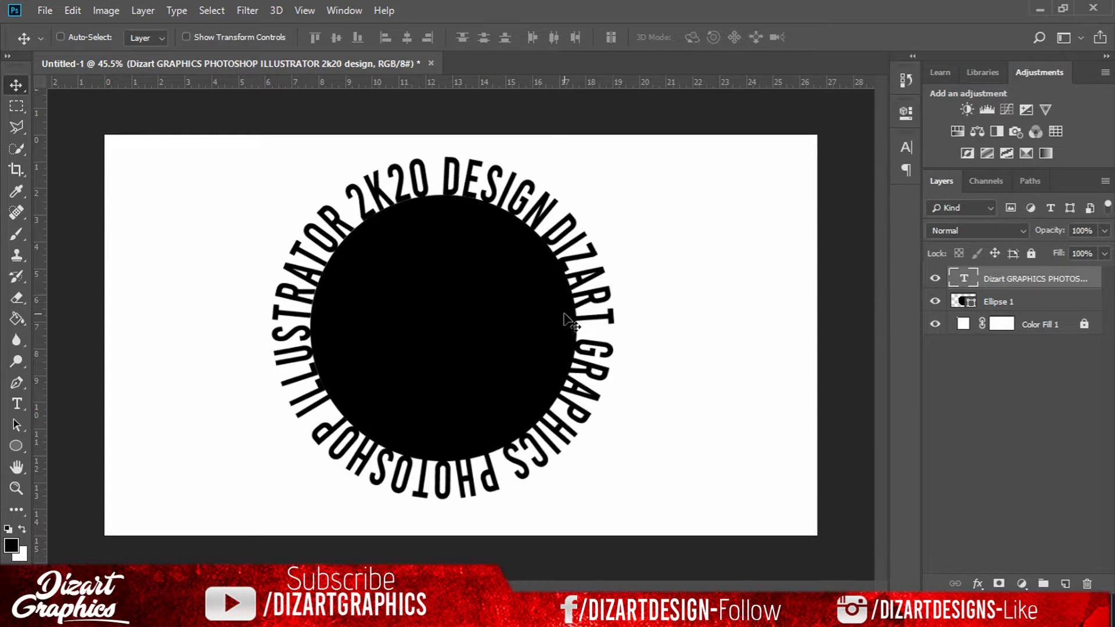
- Hide the Ellipse 1 layer and shift the circular text slightly downward
{"action": "left_click", "coordinate": [935, 302]}
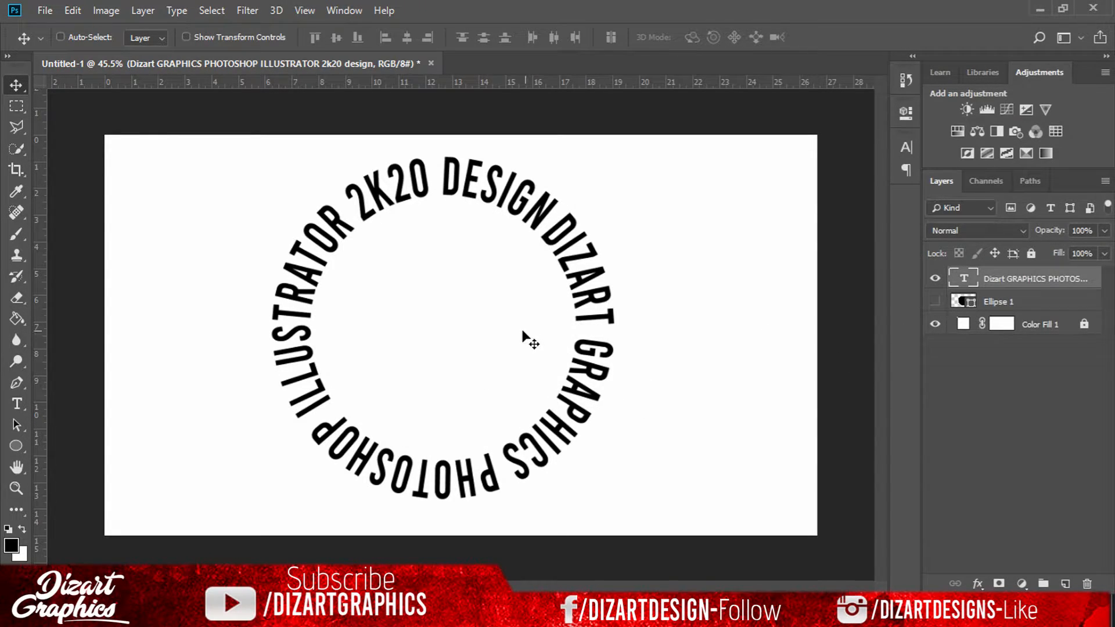
{"action": "left_click_drag", "start_coordinate": [520, 328], "coordinate": [506, 349]}
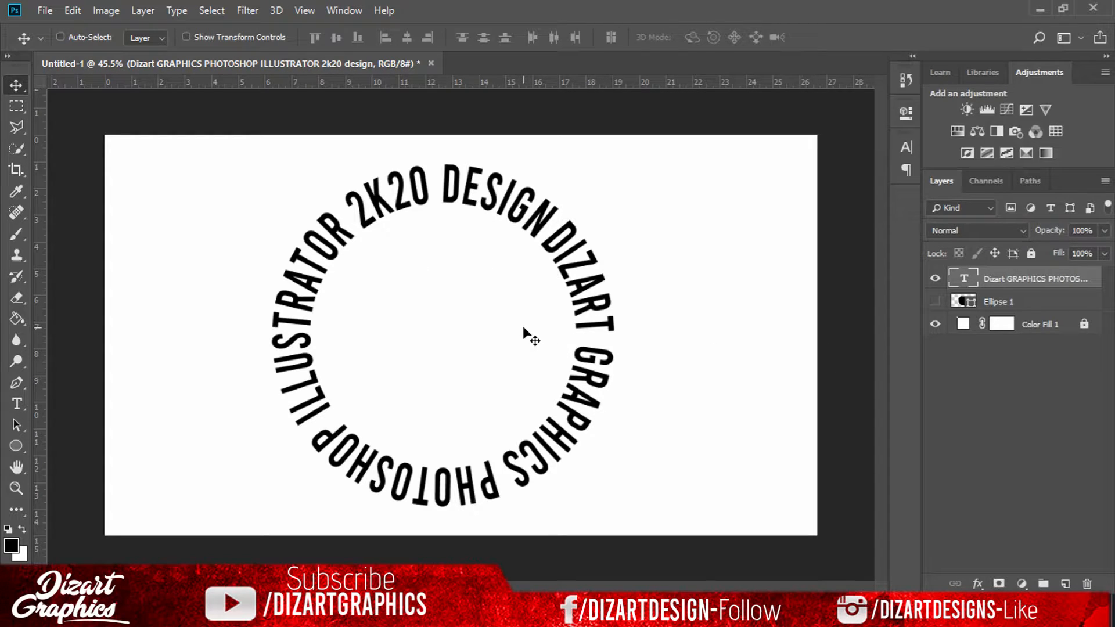
- Delete the circular text layer and the Ellipse 1 layer, keeping only the white Color Fill 1 background
{"action": "key", "text": "Delete"}
{"action": "key", "text": "Delete"}
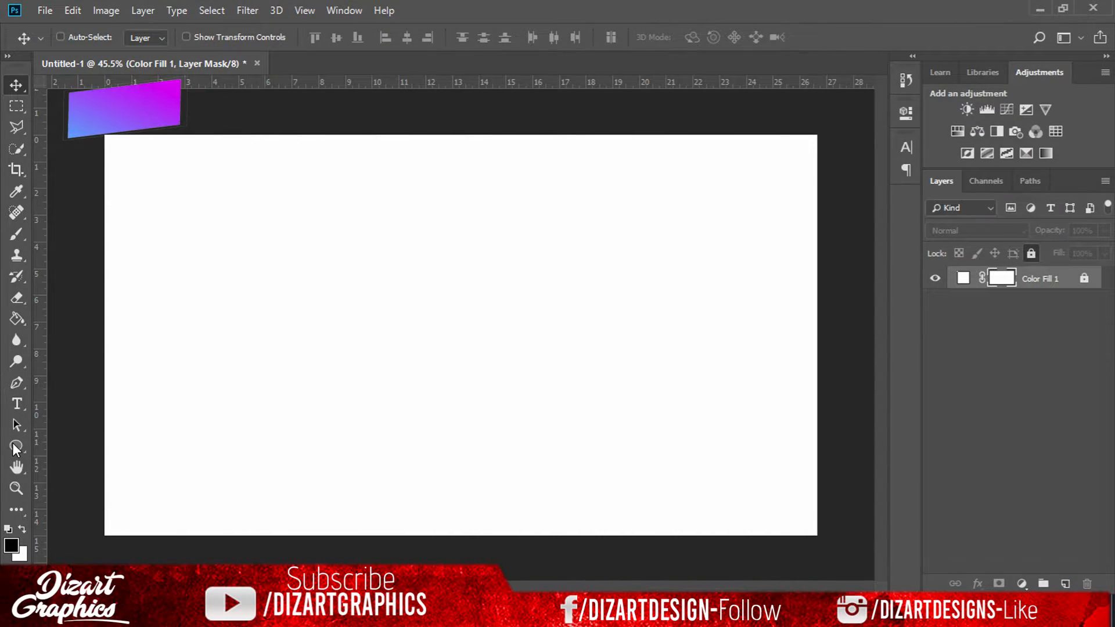
- Add a black text layer reading DIZART GRAPHICS in Bebas Regular, 120 pt, on the blank canvas
{"action": "left_click", "coordinate": [16, 404]}
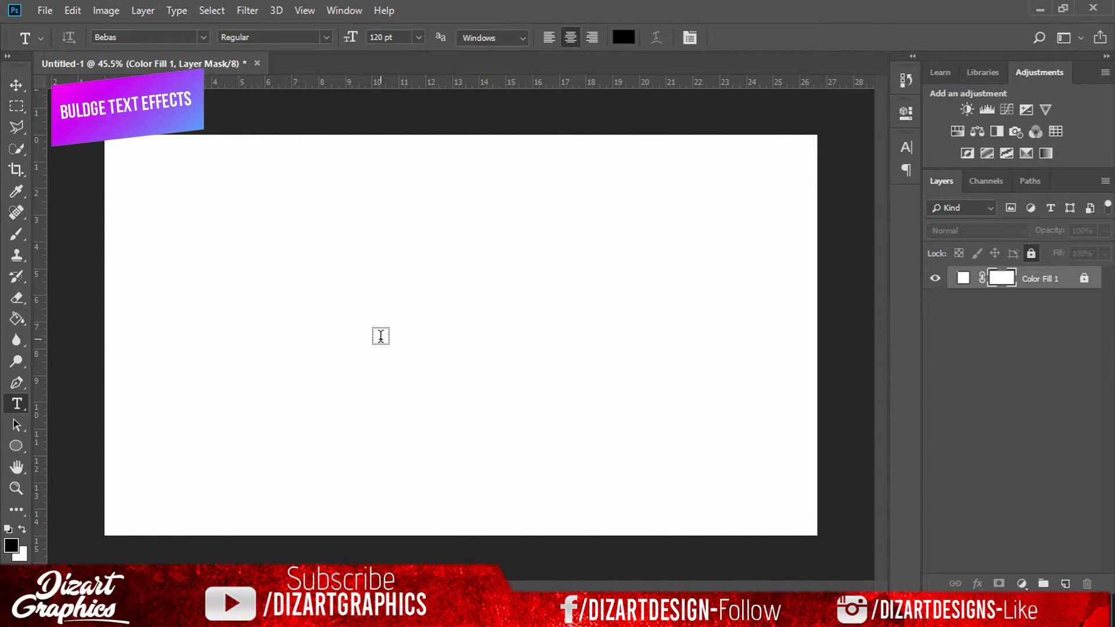
{"action": "left_click", "coordinate": [381, 335]}
{"action": "type", "text": "D"}
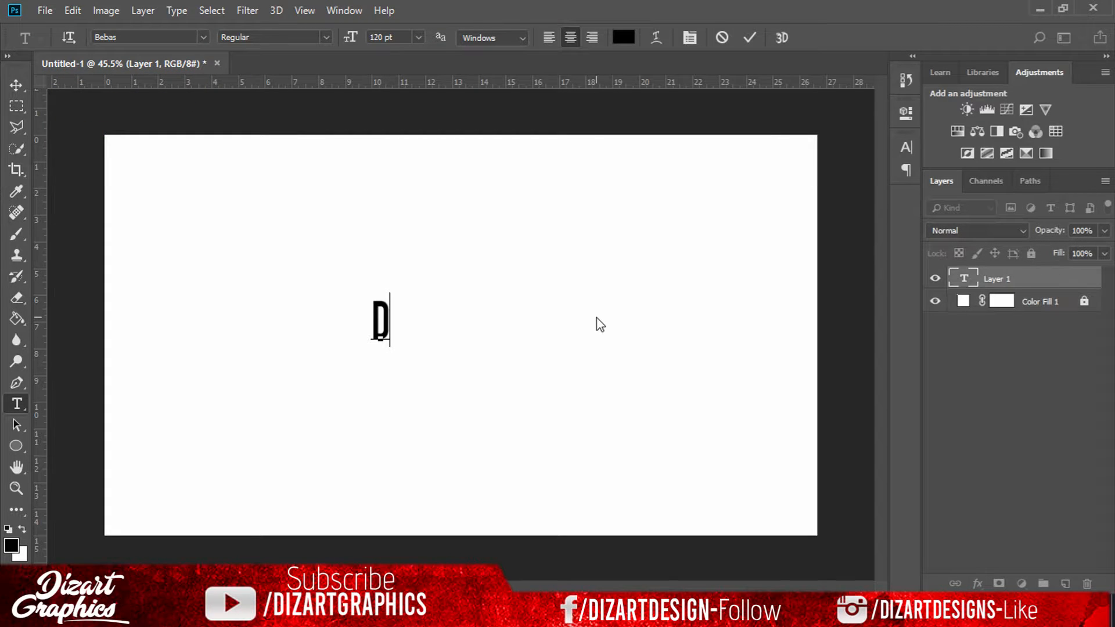
{"action": "type", "text": "IZART GRA"}
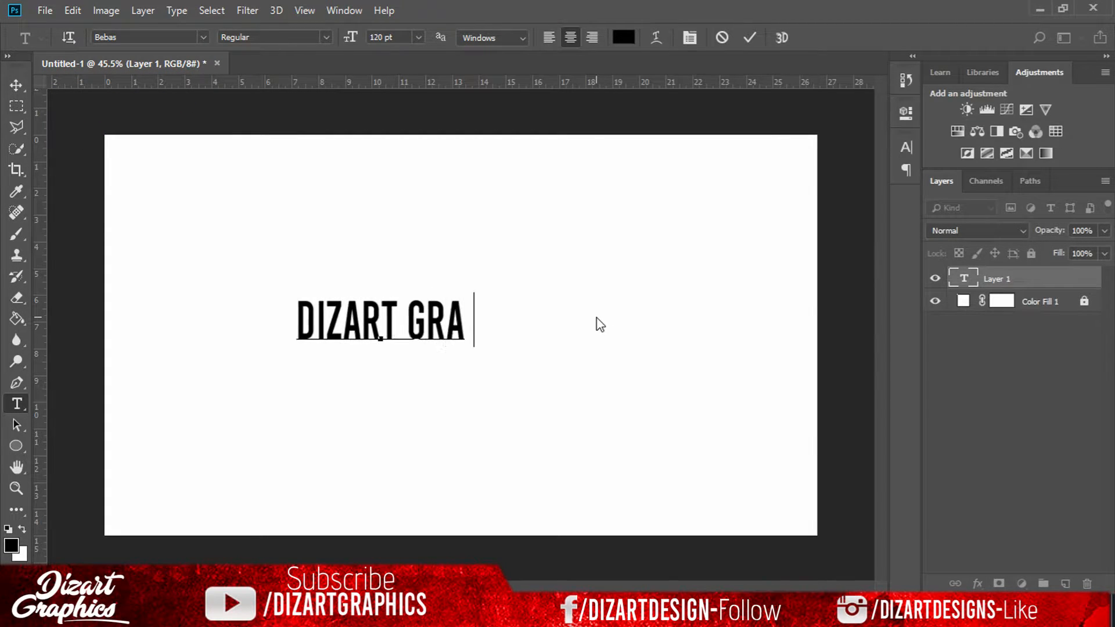
{"action": "type", "text": "PHICS"}
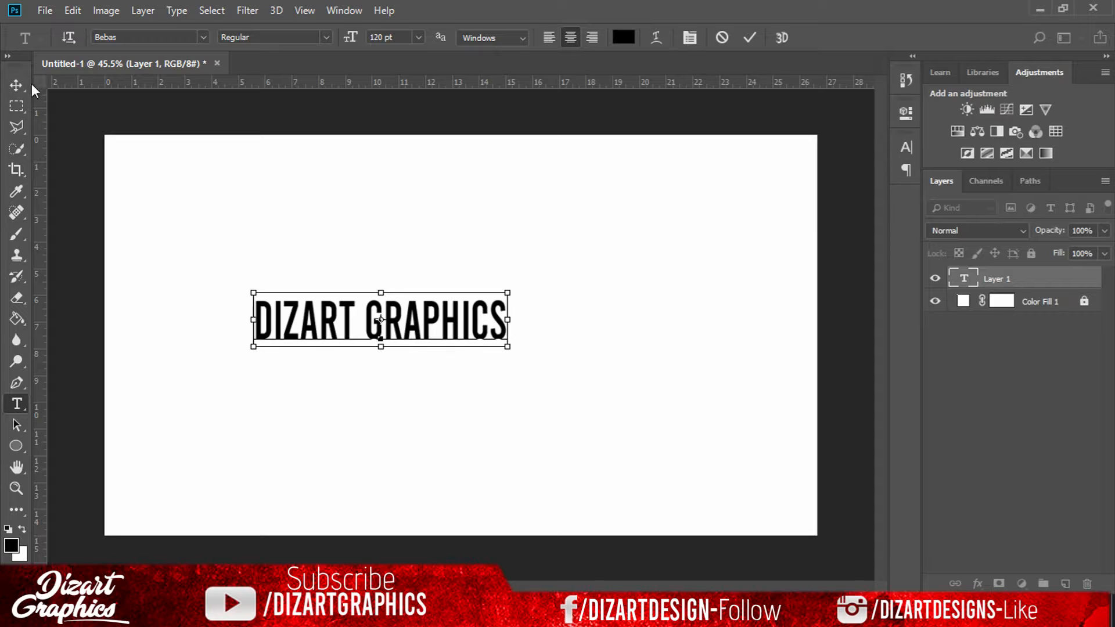
{"action": "left_click", "coordinate": [17, 85]}
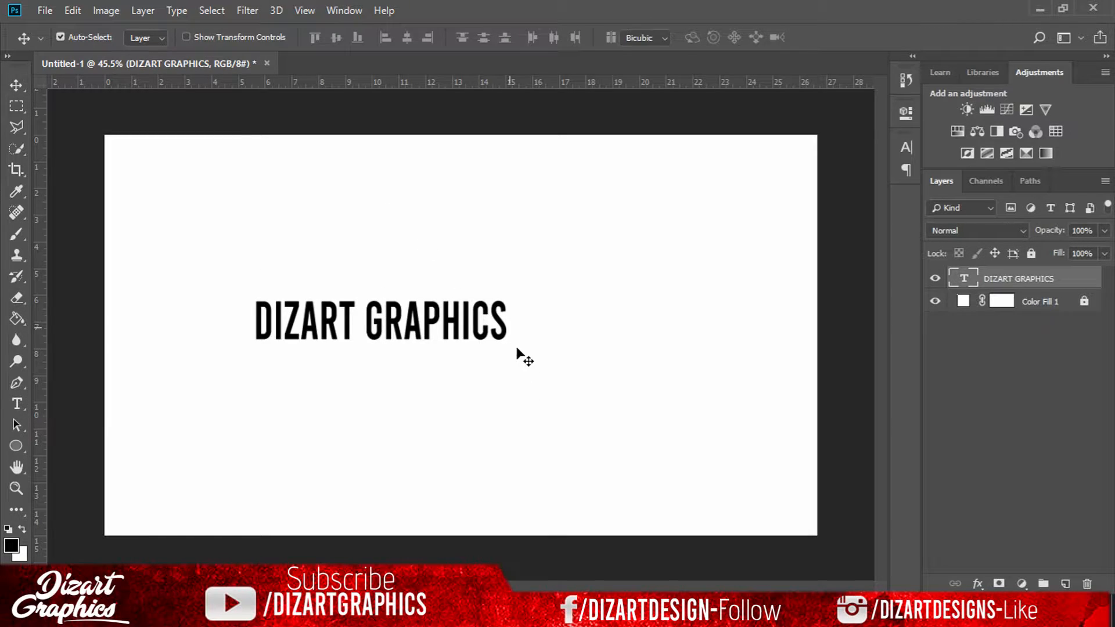
- Scale the DIZART GRAPHICS text proportionally to about 169% and move it to the middle of the canvas
{"action": "key", "text": "ctrl+t"}
{"action": "left_click_drag", "start_coordinate": [509, 345], "coordinate": [581, 386]}
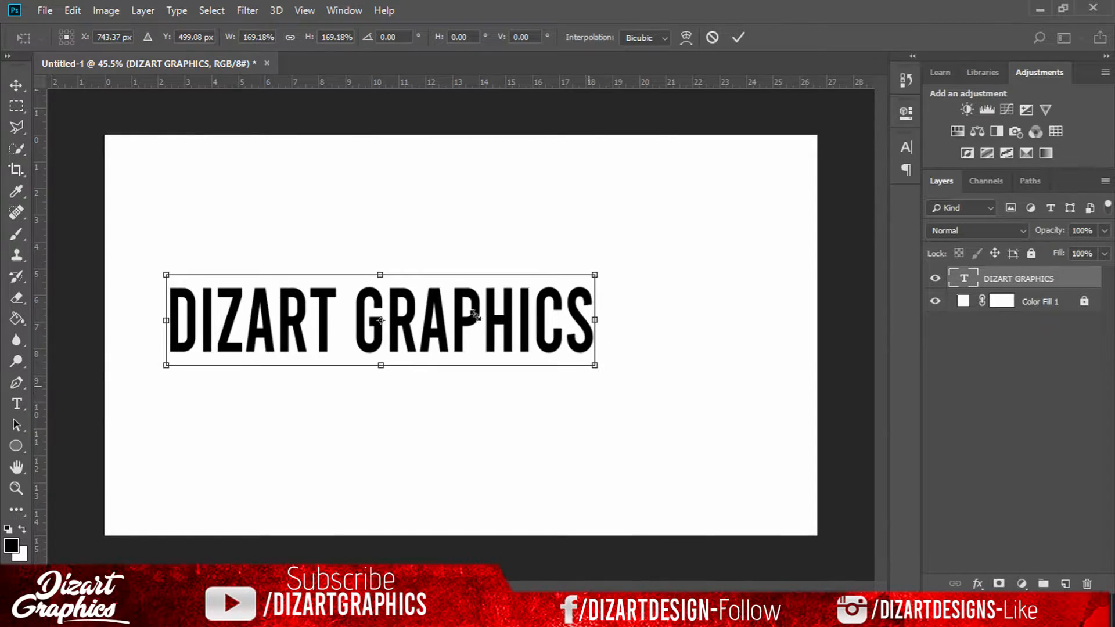
{"action": "left_click_drag", "start_coordinate": [474, 326], "coordinate": [546, 326]}
{"action": "key", "text": "Return"}
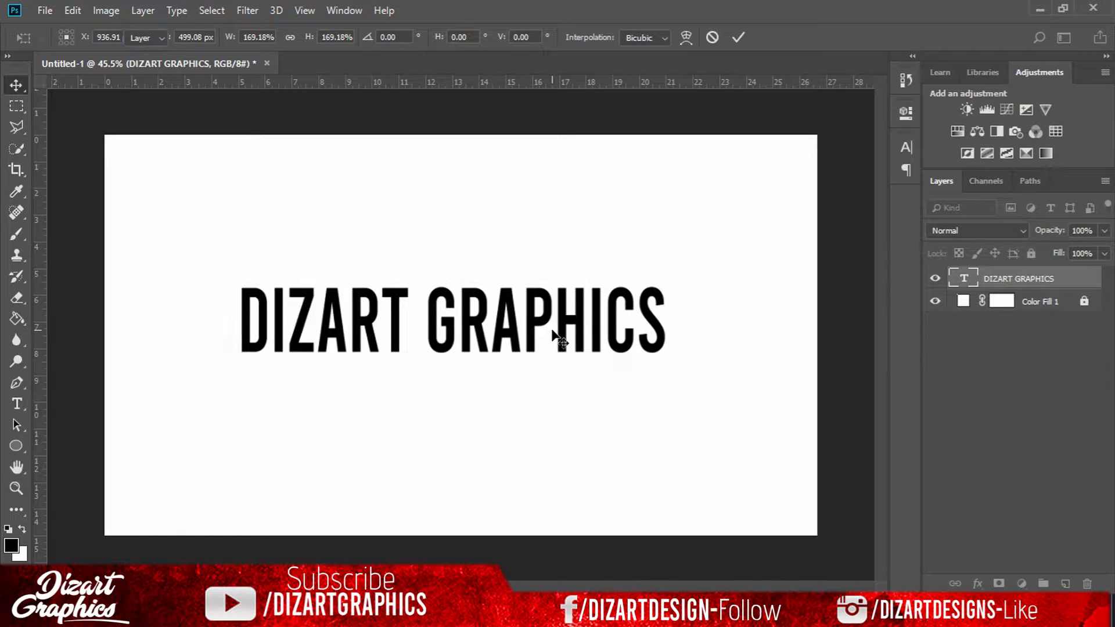
- Warp the DIZART GRAPHICS text with the horizontal Bulge style and a bend of -13%
{"action": "left_click", "coordinate": [15, 409]}
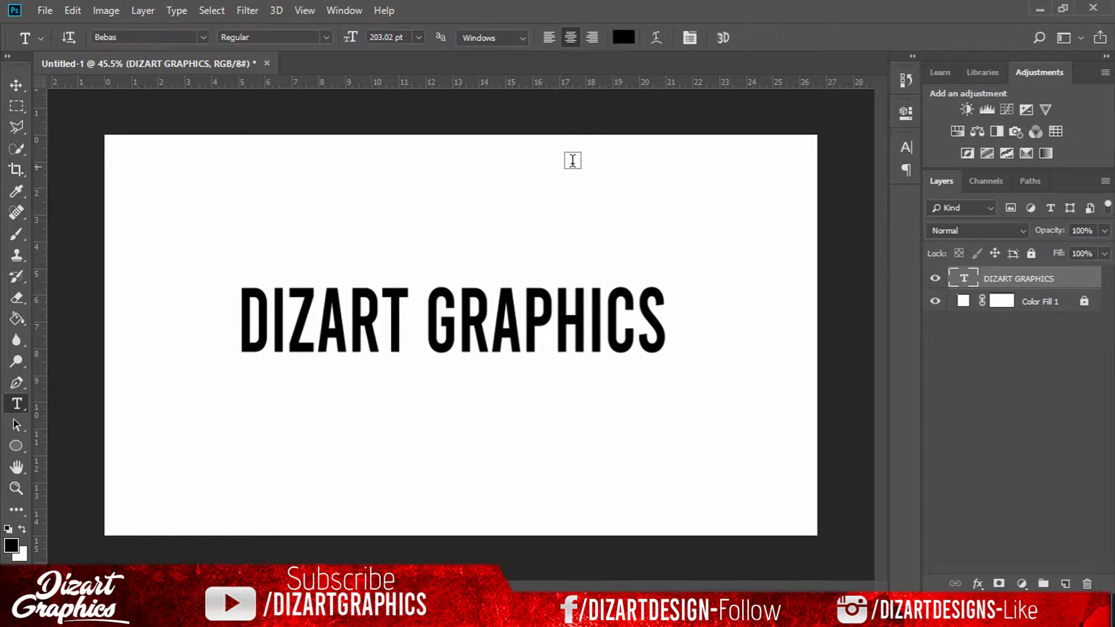
{"action": "left_click", "coordinate": [660, 32]}
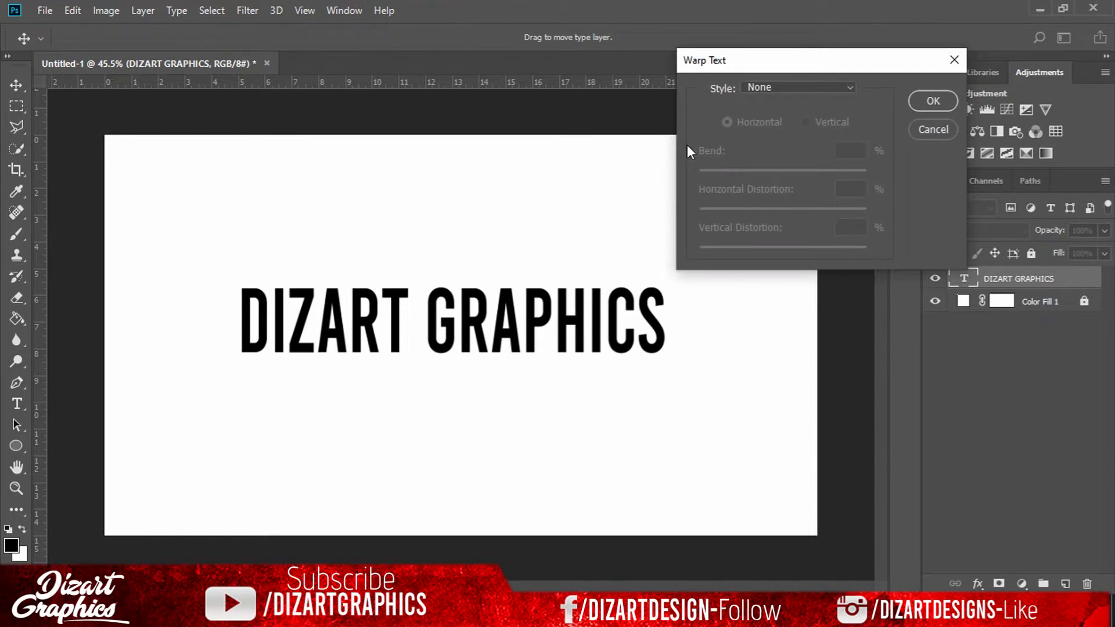
{"action": "left_click", "coordinate": [789, 89]}
{"action": "left_click", "coordinate": [780, 207]}
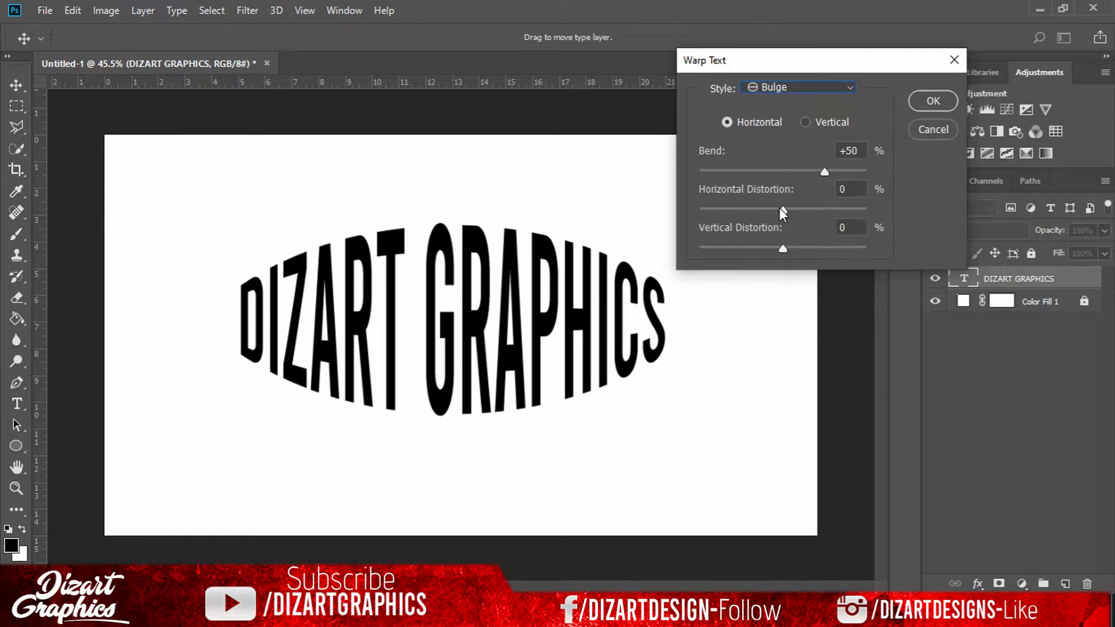
{"action": "left_click_drag", "start_coordinate": [776, 170], "coordinate": [772, 173]}
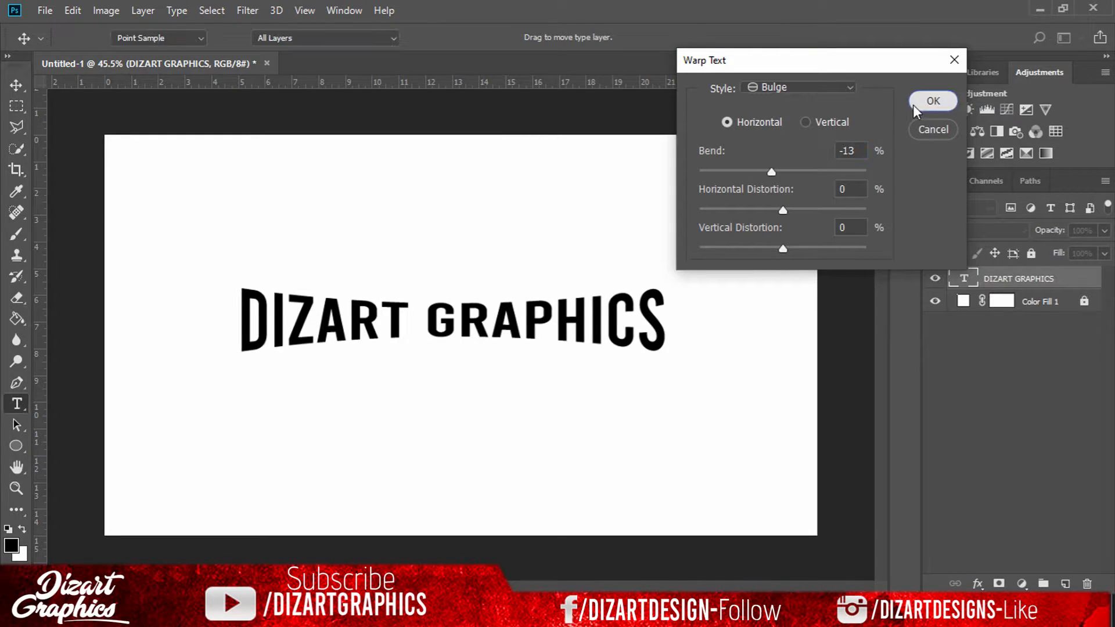
{"action": "left_click", "coordinate": [914, 105]}
- Stretch the warped text vertically to about 191% of its height, keeping its width at 100%
{"action": "left_click", "coordinate": [21, 88]}
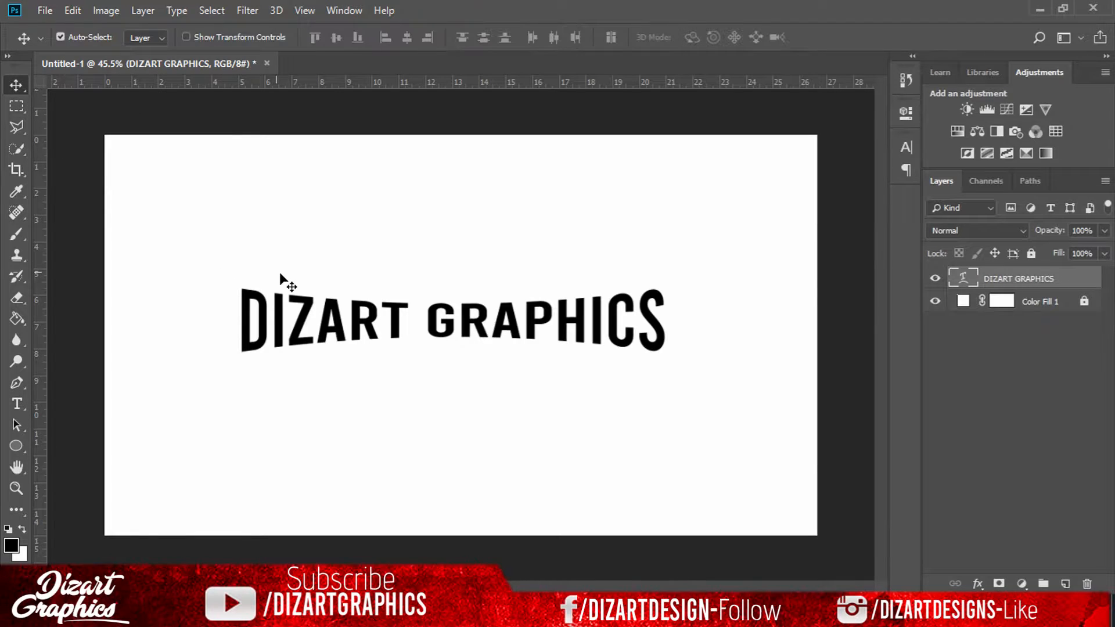
{"action": "key", "text": "ctrl+t"}
{"action": "left_click_drag", "start_coordinate": [453, 273], "coordinate": [461, 235]}
{"action": "key", "text": "Return"}
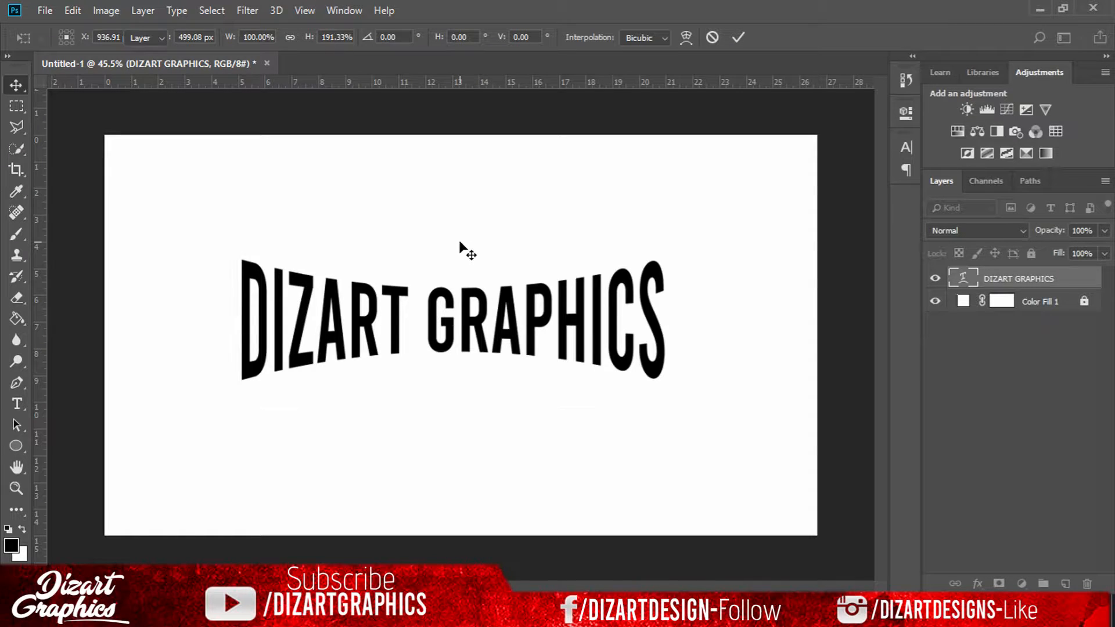
- Give the DIZART GRAPHICS layer a 7 px outside stroke in cyan 00fff0, without a color overlay
{"action": "right_click", "coordinate": [1084, 279]}
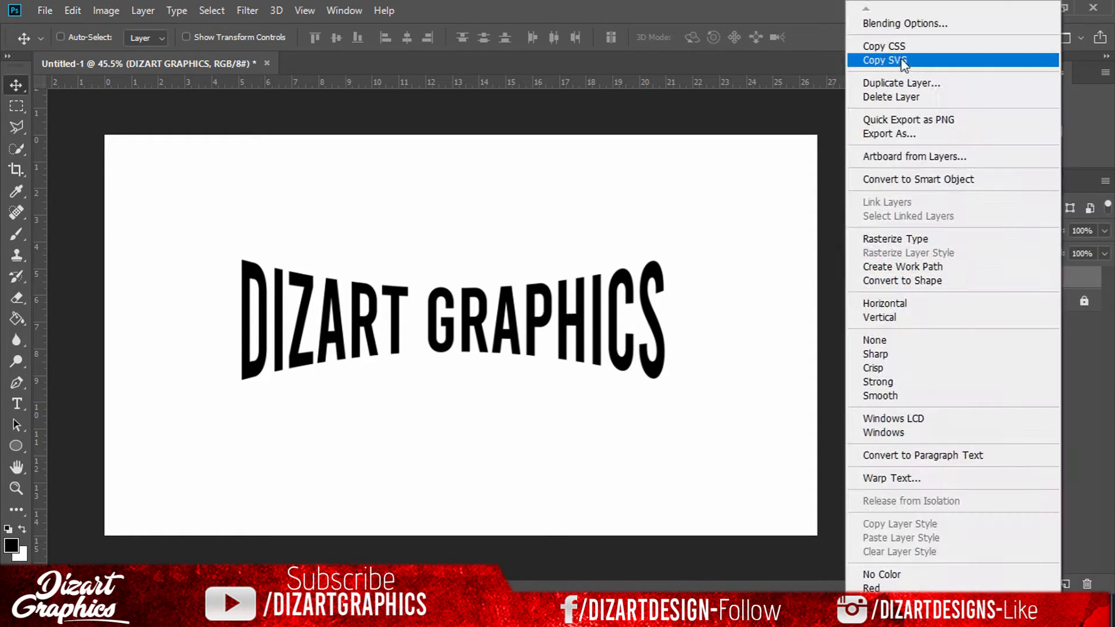
{"action": "left_click", "coordinate": [878, 29]}
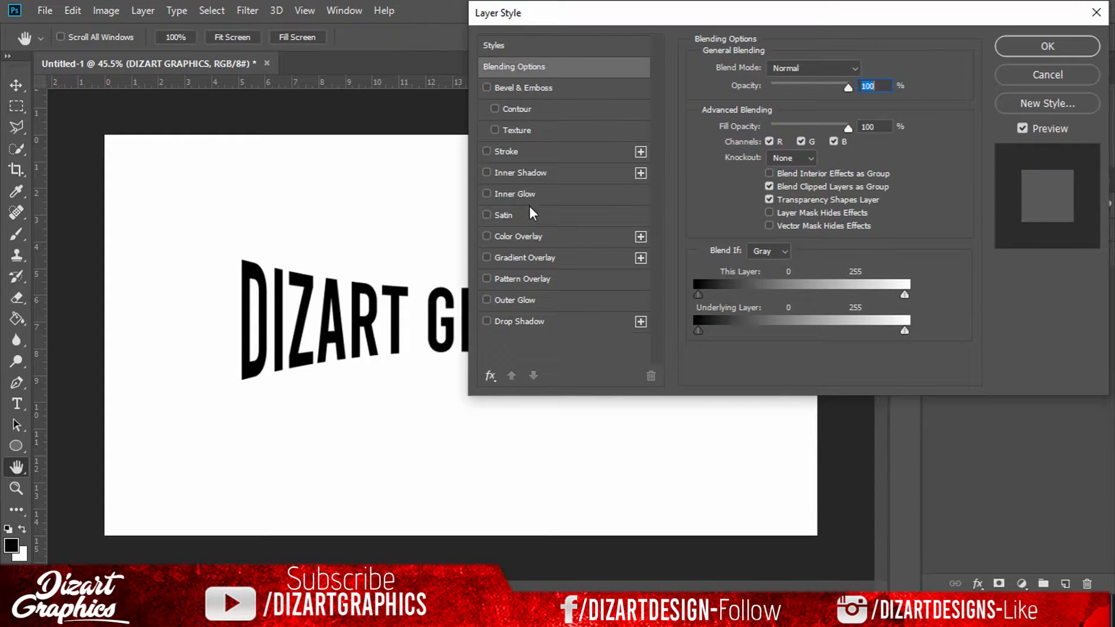
{"action": "left_click", "coordinate": [528, 239]}
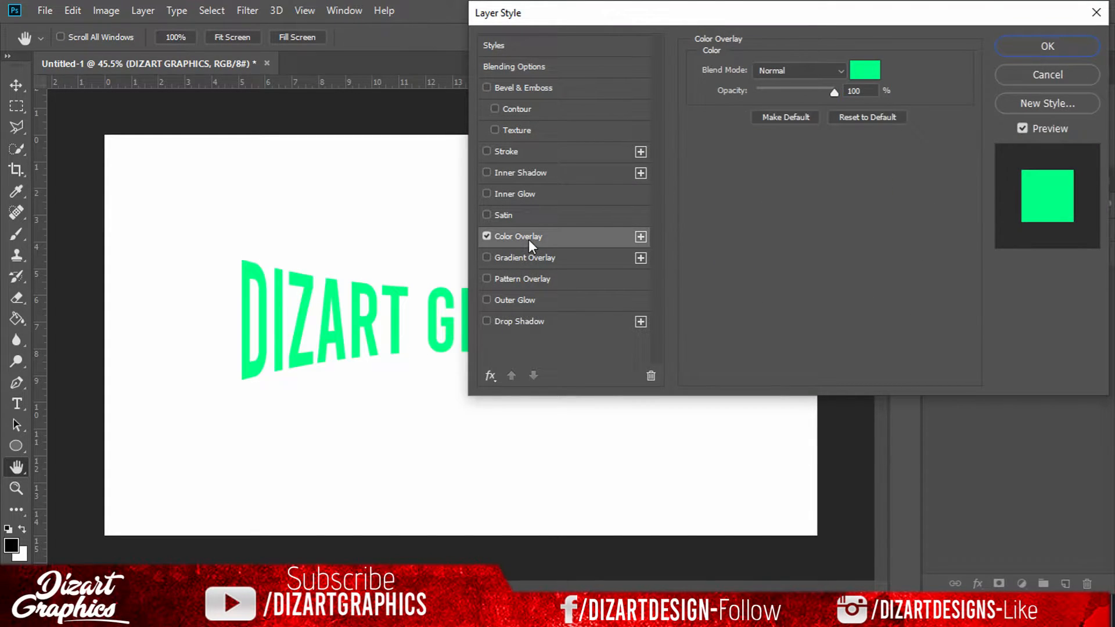
{"action": "left_click", "coordinate": [488, 237]}
{"action": "left_click", "coordinate": [511, 152]}
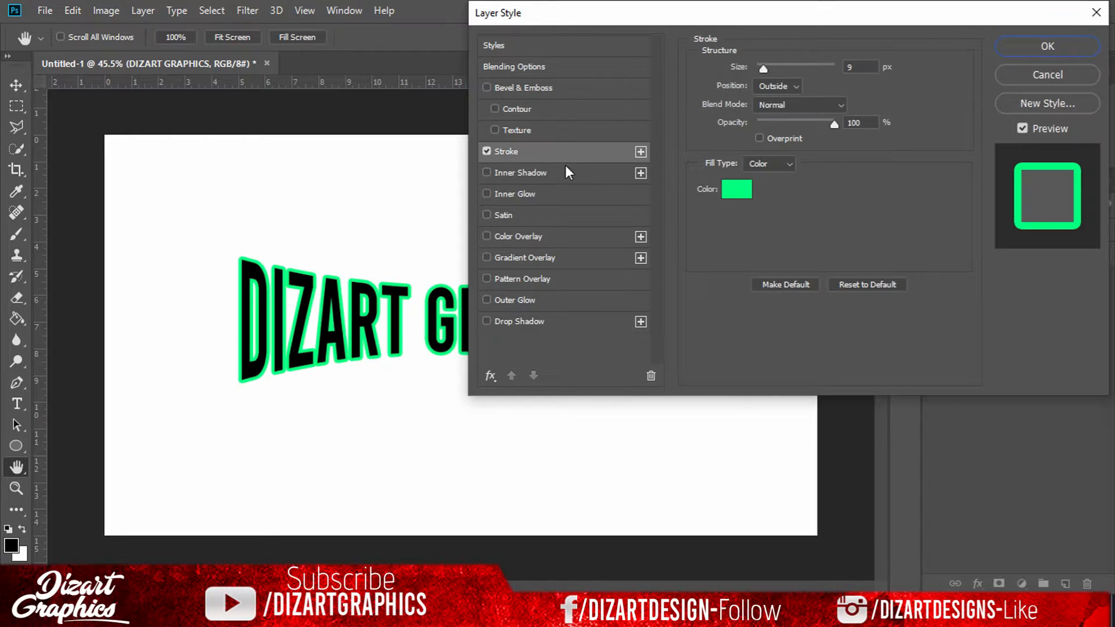
{"action": "left_click", "coordinate": [738, 192]}
{"action": "mouse_move", "coordinate": [833, 274]}
{"action": "left_mouse_down"}
{"action": "mouse_move", "coordinate": [845, 274]}
{"action": "mouse_move", "coordinate": [838, 250]}
{"action": "mouse_move", "coordinate": [834, 270]}
{"action": "left_mouse_up"}
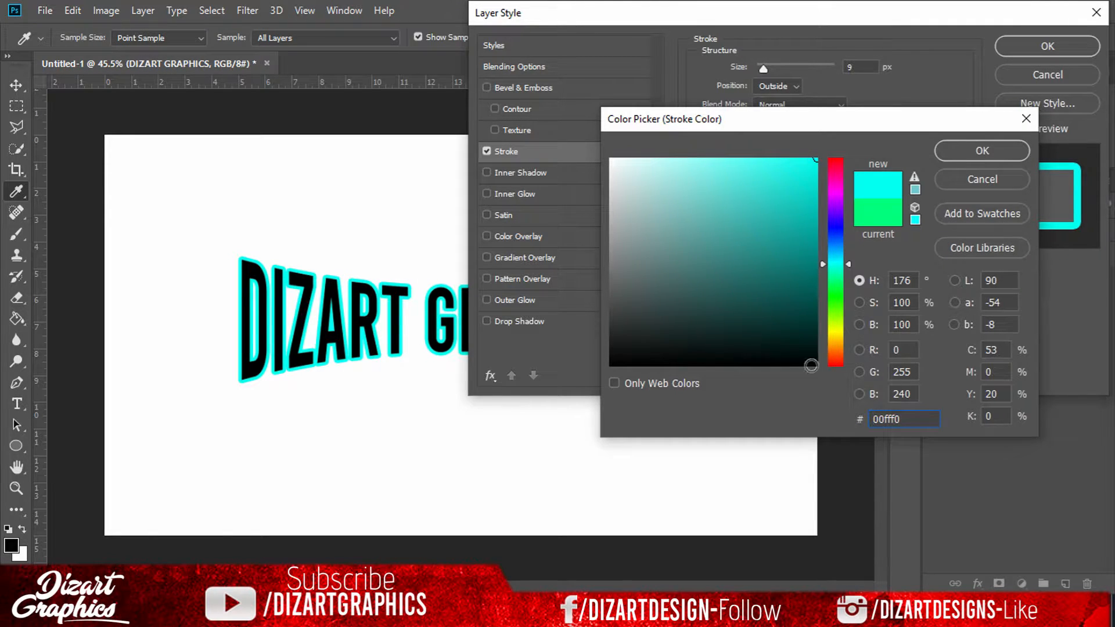
{"action": "left_click_drag", "start_coordinate": [898, 414], "coordinate": [842, 416]}
{"action": "left_click", "coordinate": [949, 155]}
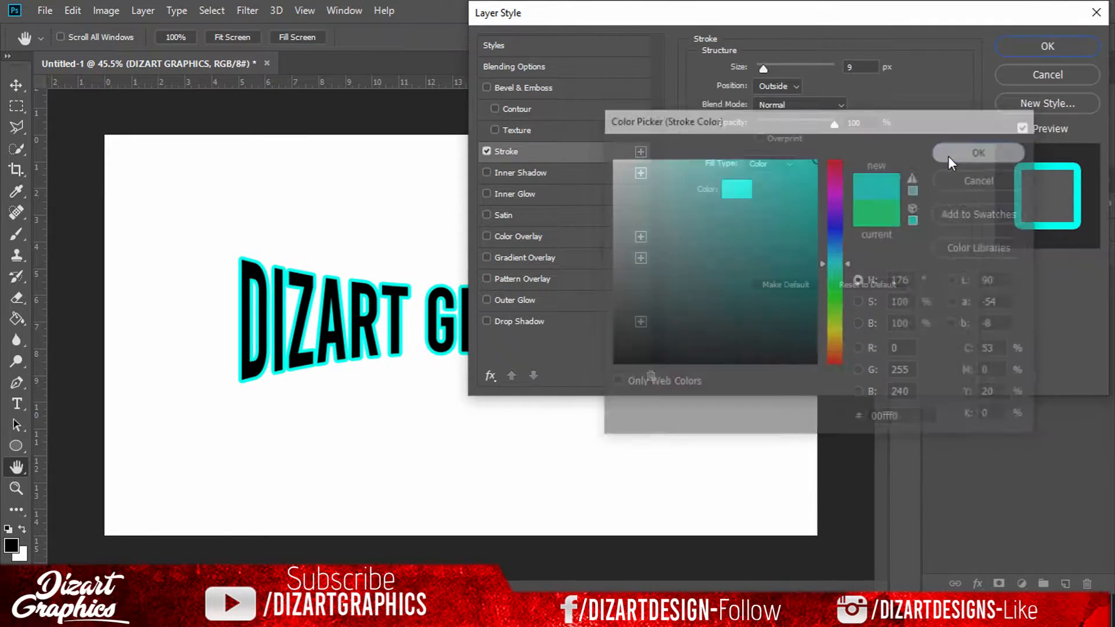
{"action": "left_click_drag", "start_coordinate": [761, 64], "coordinate": [762, 66]}
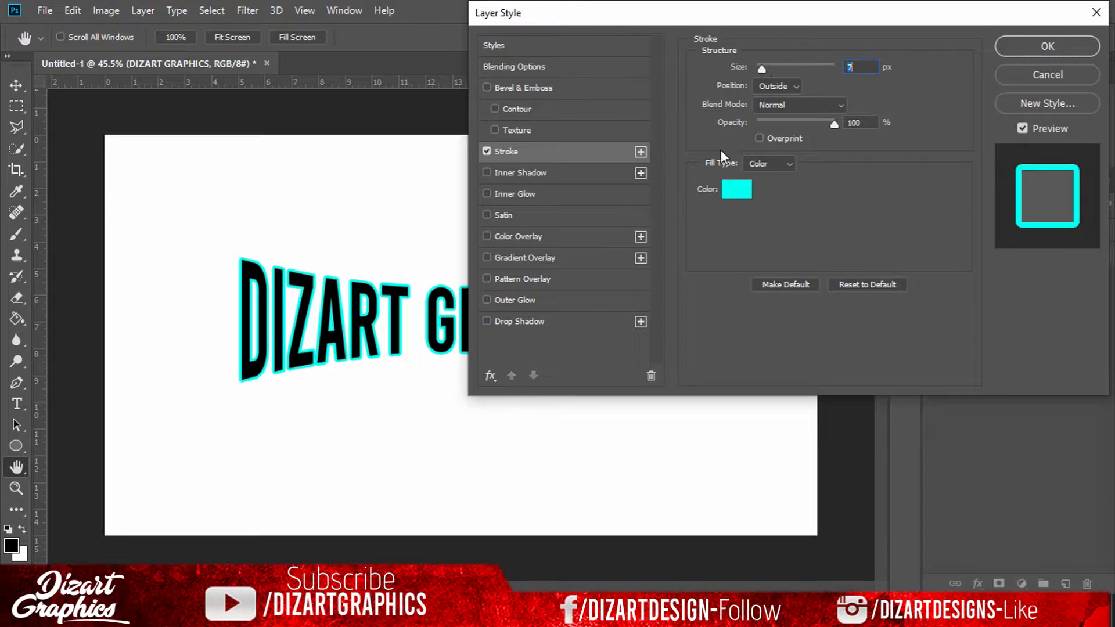
- Add a black drop shadow with a 4 px distance to the DIZART GRAPHICS text and apply the layer style
{"action": "left_click", "coordinate": [545, 325]}
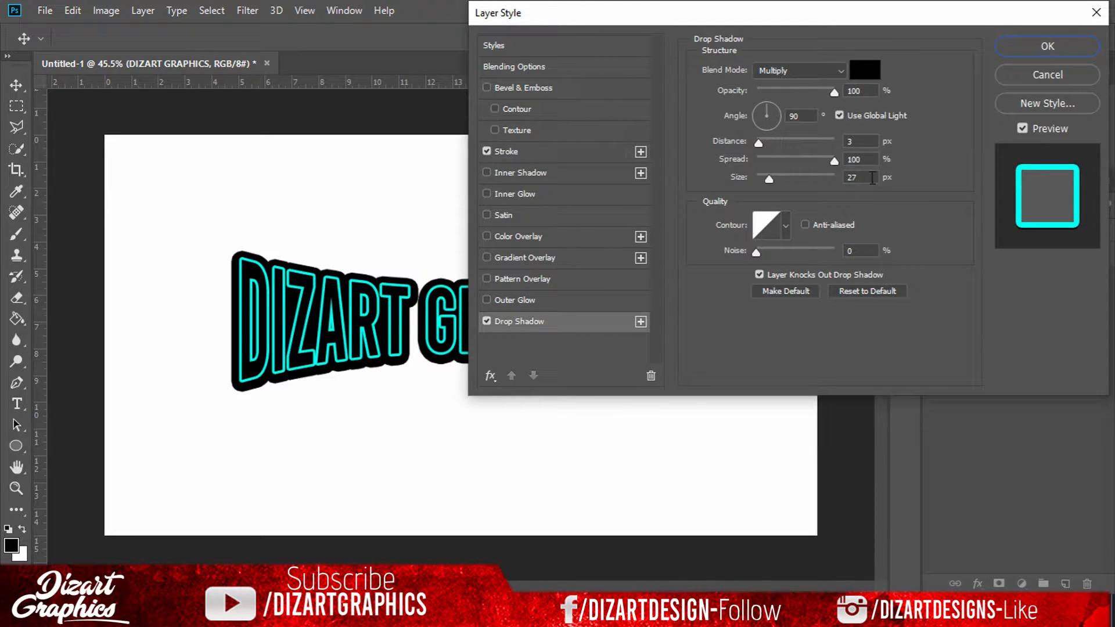
{"action": "mouse_move", "coordinate": [758, 147]}
{"action": "left_mouse_down"}
{"action": "mouse_move", "coordinate": [738, 147]}
{"action": "mouse_move", "coordinate": [761, 140]}
{"action": "left_mouse_up"}
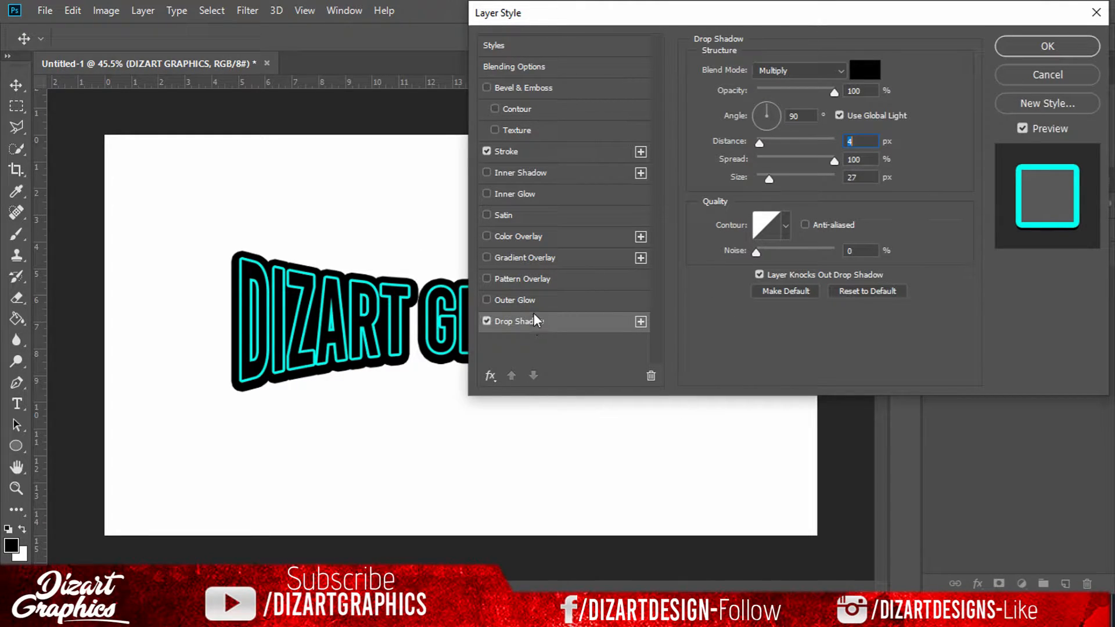
{"action": "left_click", "coordinate": [1037, 47]}
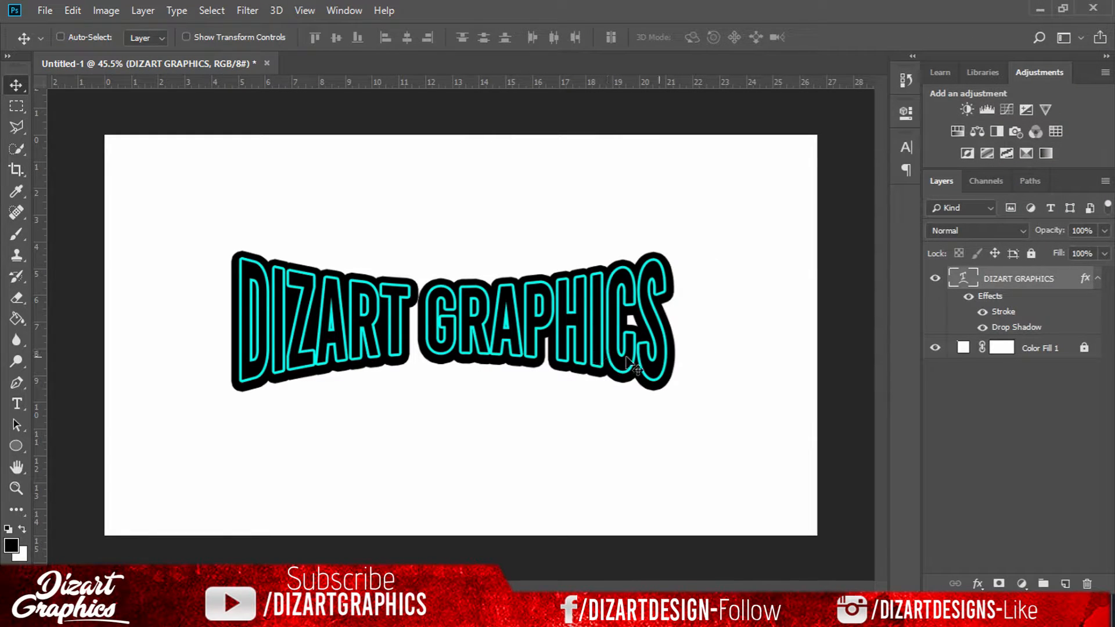
{"action": "mouse_move", "coordinate": [595, 321]}
{"action": "left_mouse_down"}
{"action": "mouse_move", "coordinate": [592, 308]}
{"action": "mouse_move", "coordinate": [591, 321]}
{"action": "left_mouse_up"}
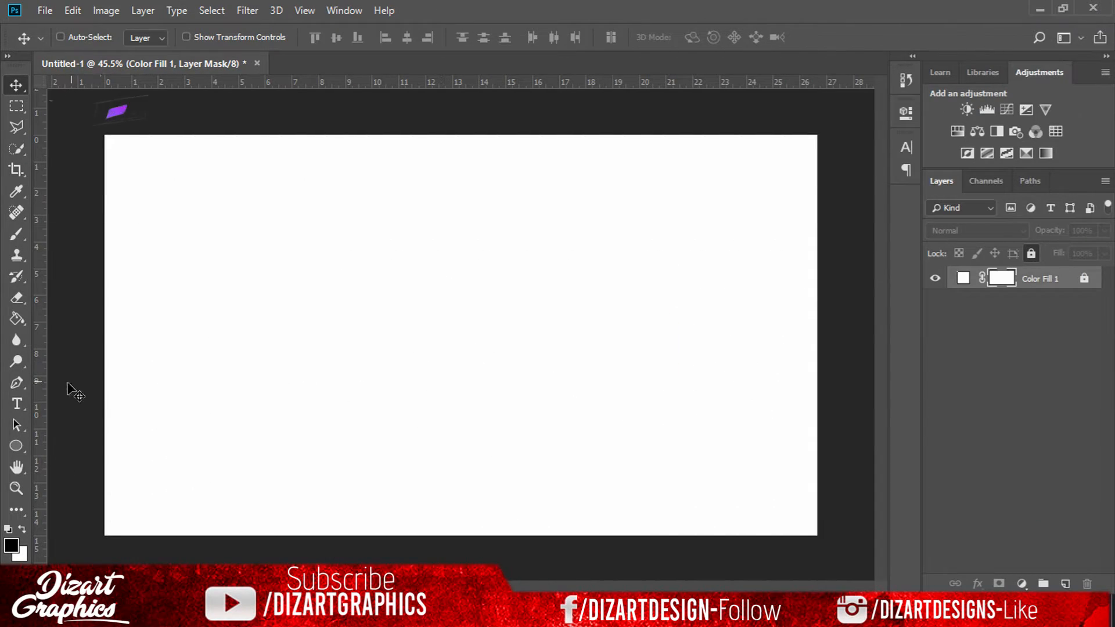
- Add a new black text layer reading DIZART in Bebas Regular, 120 pt, on the cleared canvas
{"action": "left_click", "coordinate": [16, 406]}
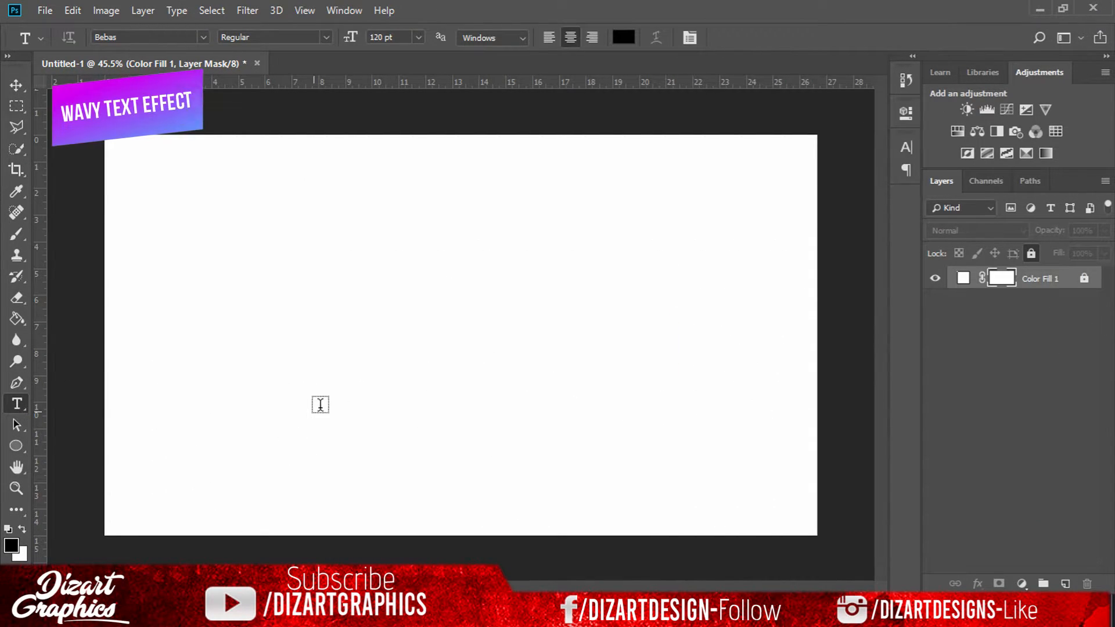
{"action": "left_click", "coordinate": [307, 365]}
{"action": "type", "text": "D"}
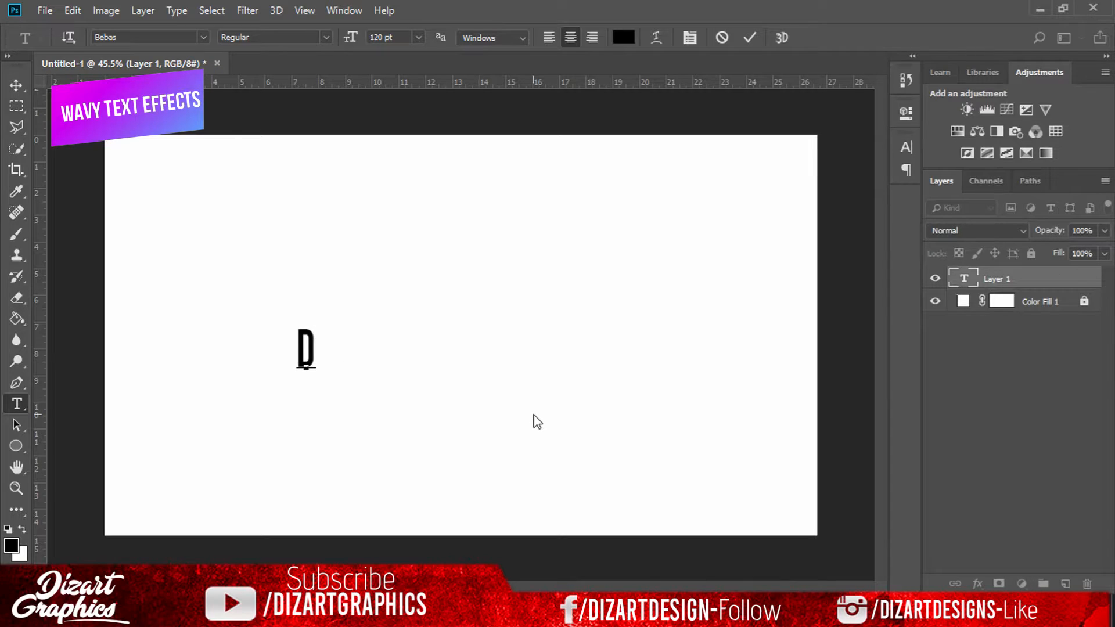
{"action": "type", "text": "IZART"}
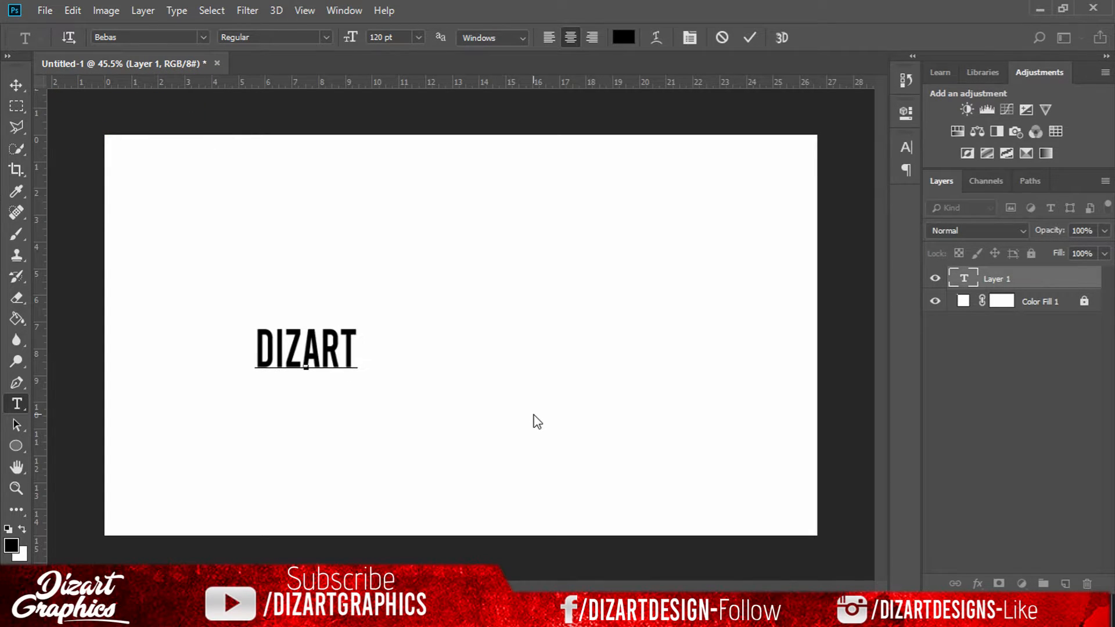
{"action": "left_click", "coordinate": [16, 86]}
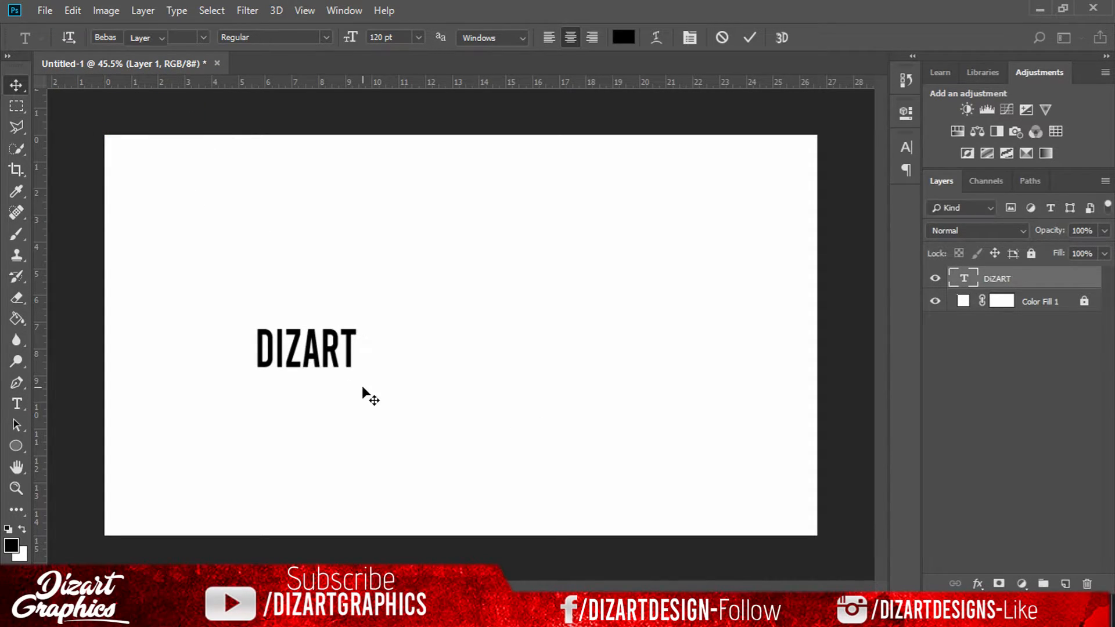
- Enlarge the DIZART text to more than twice its size and place it in the upper middle of the canvas
{"action": "key", "text": "ctrl+t"}
{"action": "left_click_drag", "start_coordinate": [358, 378], "coordinate": [510, 316]}
{"action": "key", "text": "Return"}
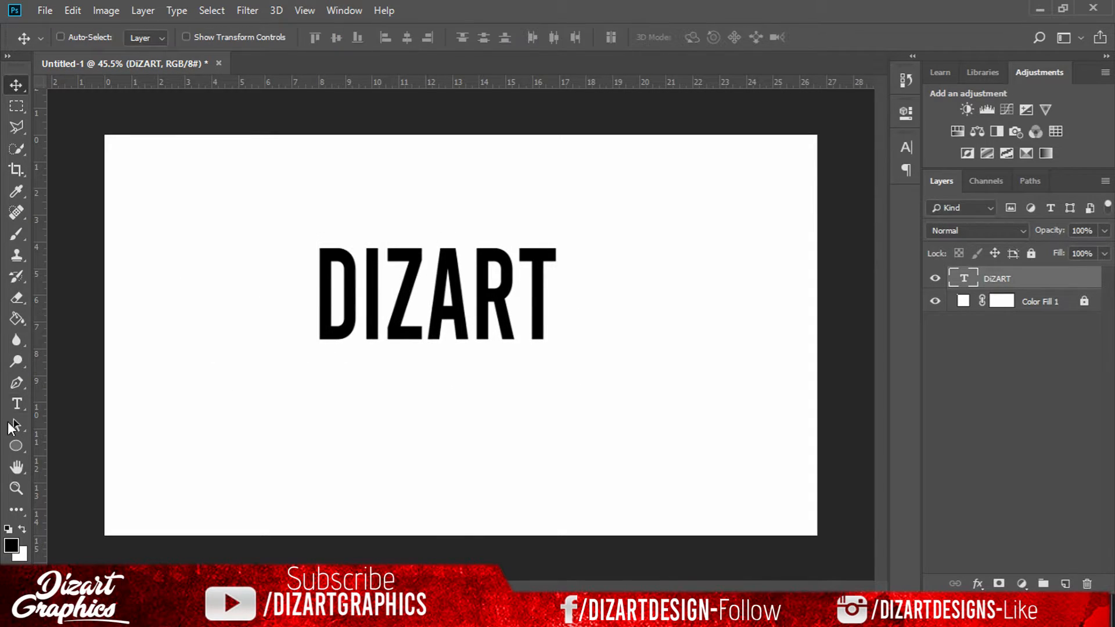
- Try an enlarged black GRAPHICS text line in Bebas Regular beneath DIZART, and delete it again
{"action": "left_click", "coordinate": [17, 405]}
{"action": "left_click", "coordinate": [323, 434]}
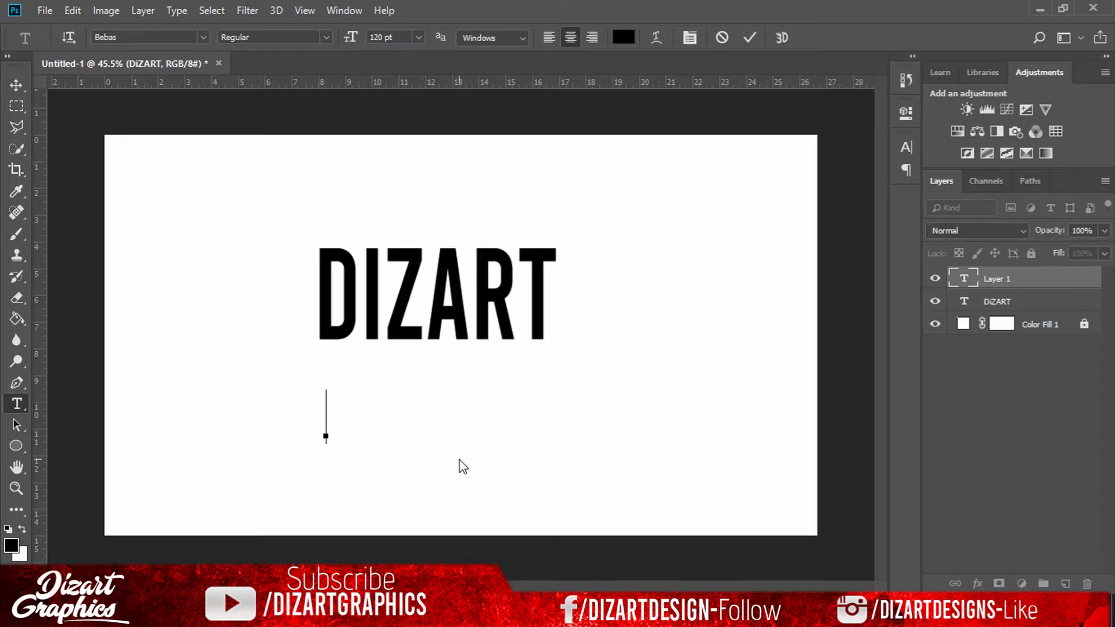
{"action": "type", "text": "GRAPHICS"}
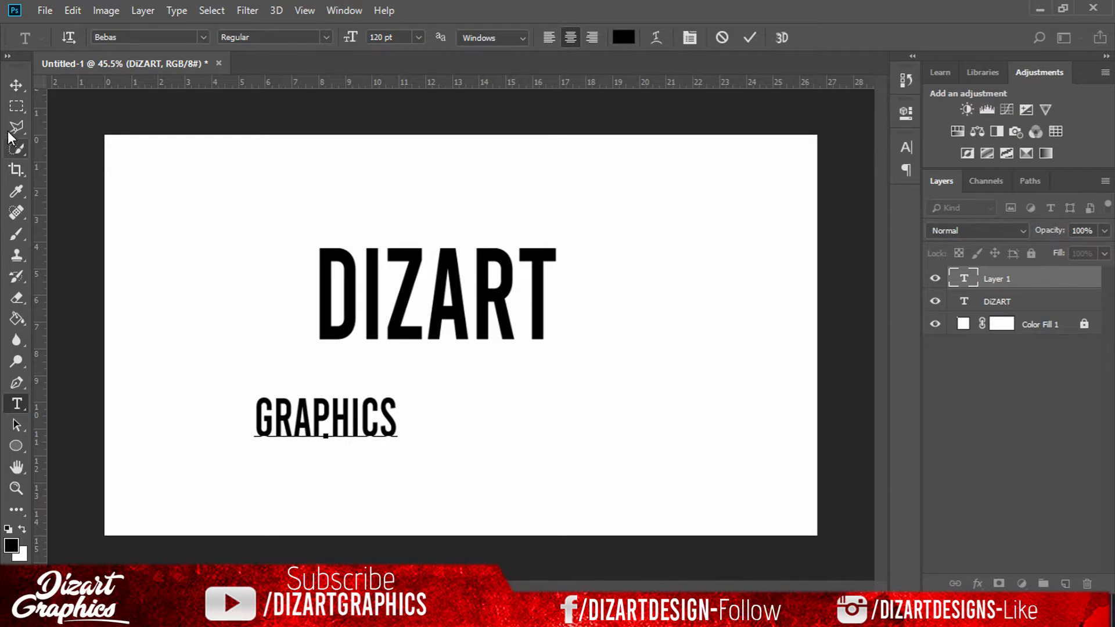
{"action": "left_click", "coordinate": [17, 87]}
{"action": "key", "text": "ctrl+t"}
{"action": "left_click_drag", "start_coordinate": [399, 445], "coordinate": [532, 422]}
{"action": "key", "text": "Return"}
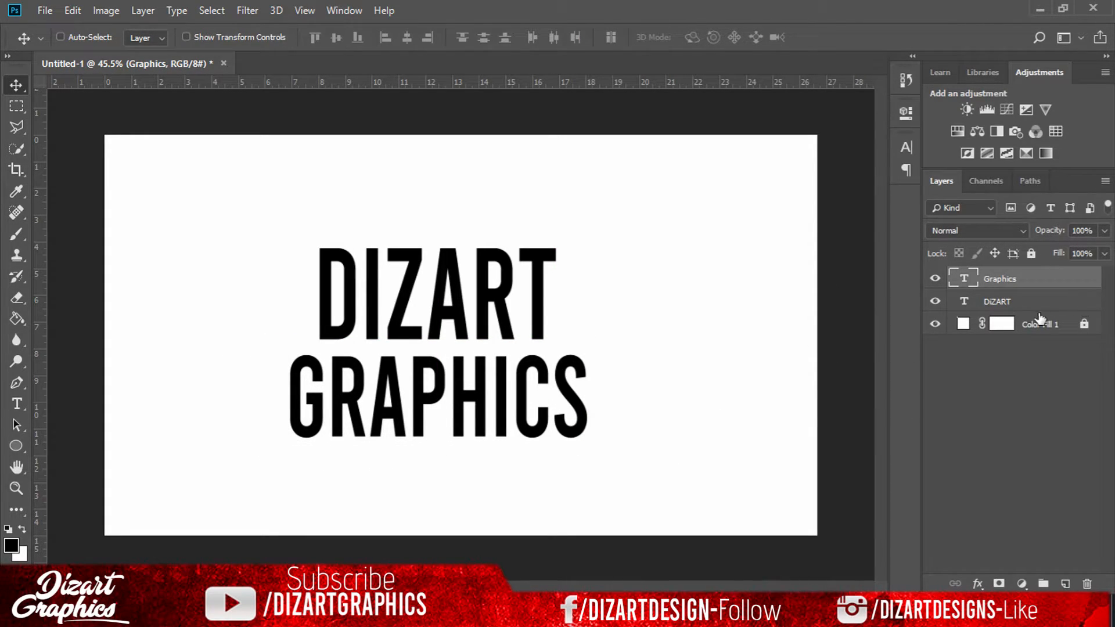
{"action": "key", "text": "Delete"}
- Move the DIZART text slightly lower and warp it with the horizontal Flag style at +44% bend
{"action": "left_click_drag", "start_coordinate": [408, 265], "coordinate": [409, 292]}
{"action": "left_click", "coordinate": [16, 404]}
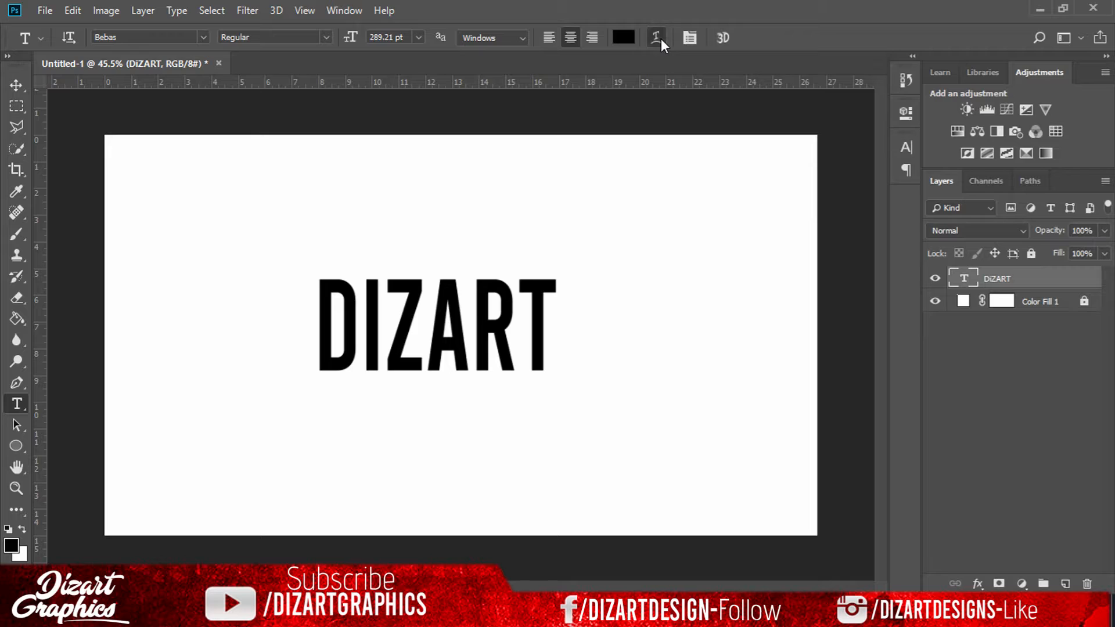
{"action": "left_click", "coordinate": [660, 38]}
{"action": "left_click", "coordinate": [761, 82]}
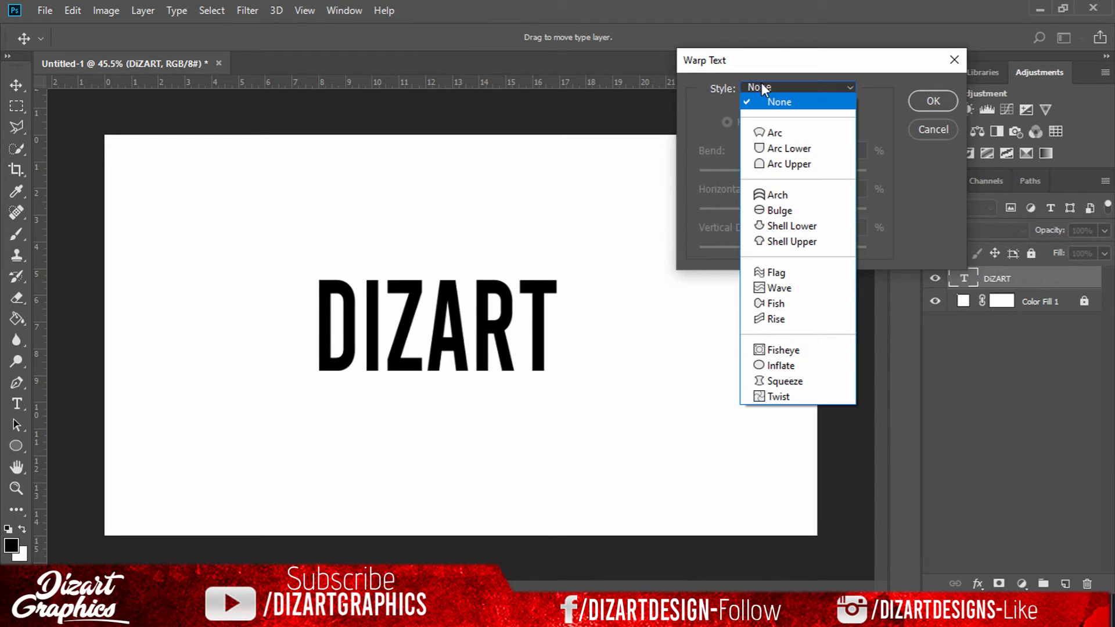
{"action": "left_click", "coordinate": [779, 272]}
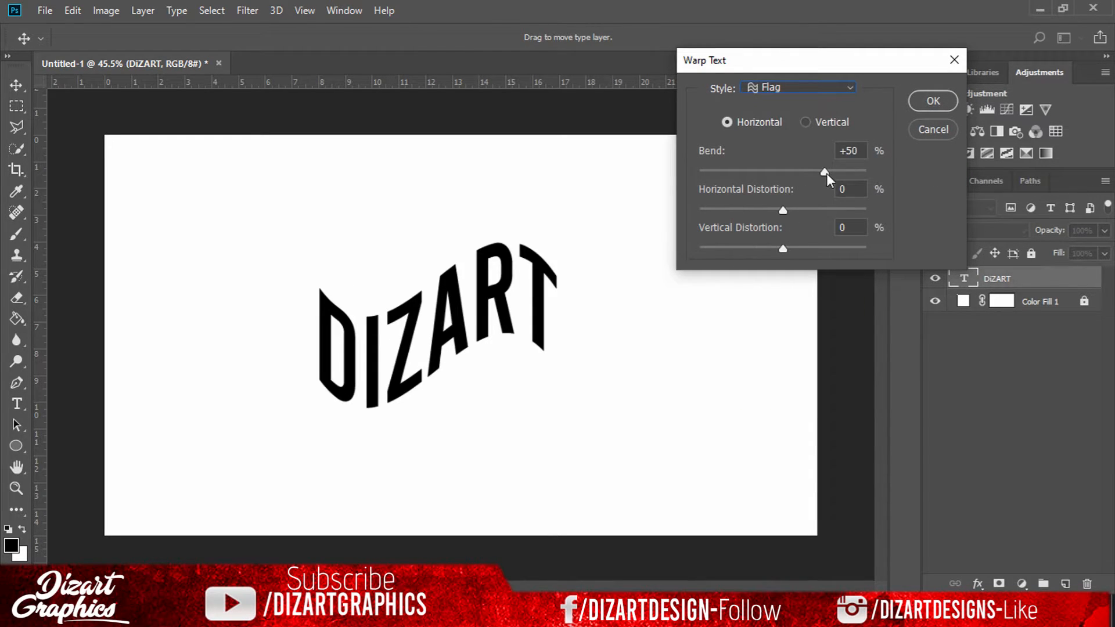
{"action": "left_click_drag", "start_coordinate": [820, 172], "coordinate": [819, 173]}
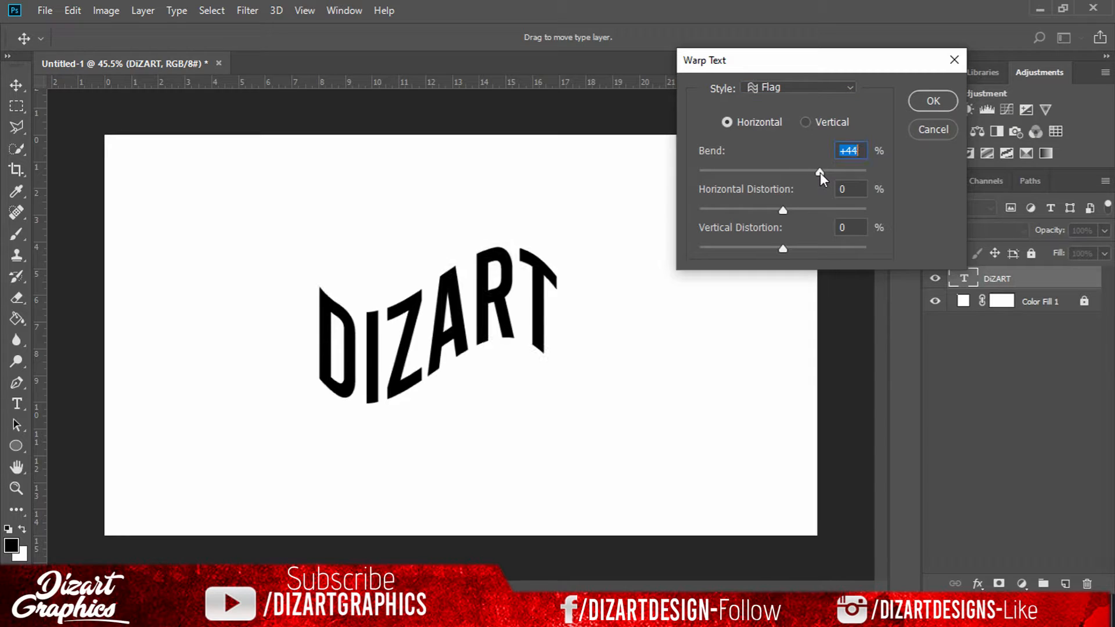
{"action": "left_click", "coordinate": [930, 101]}
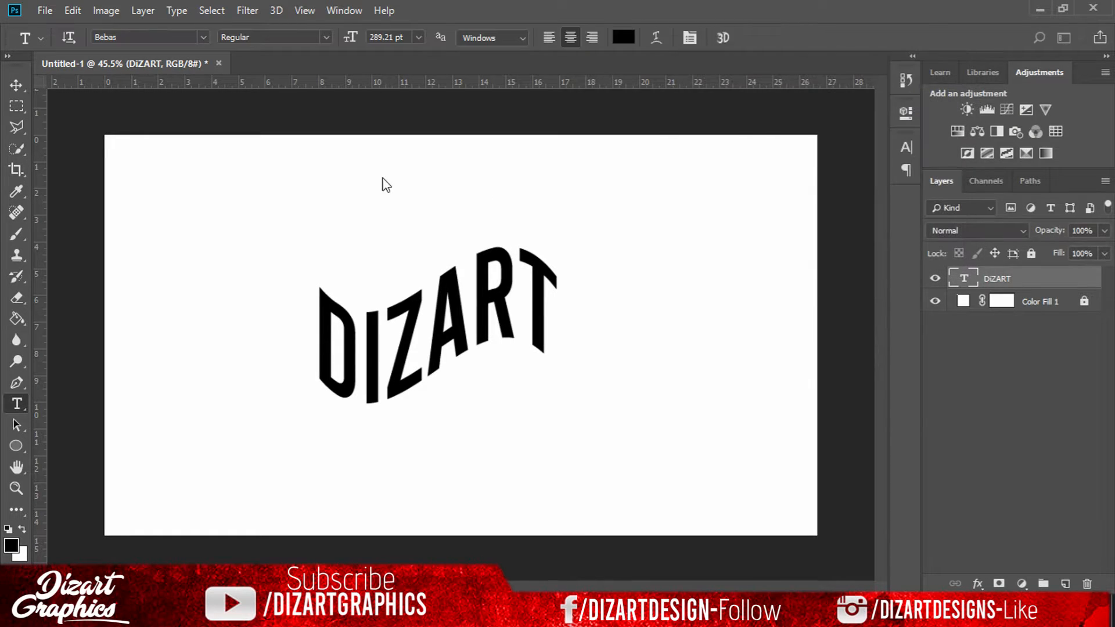
{"action": "key", "text": "v"}
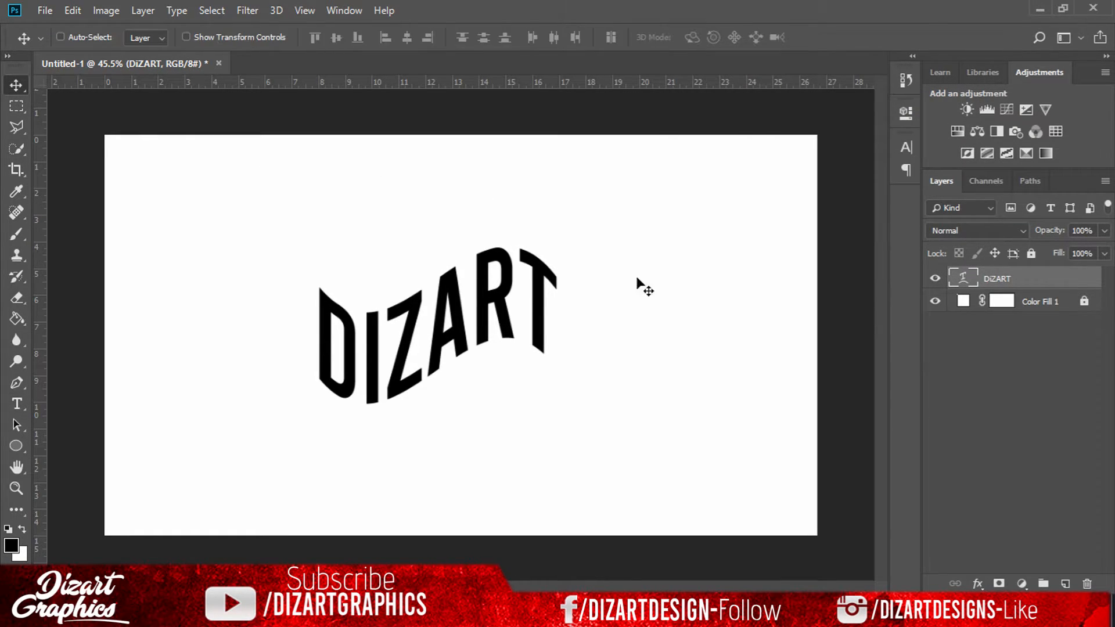
- Duplicate the warped DIZART text layer twice under the default copy names
{"action": "right_click", "coordinate": [1023, 280]}
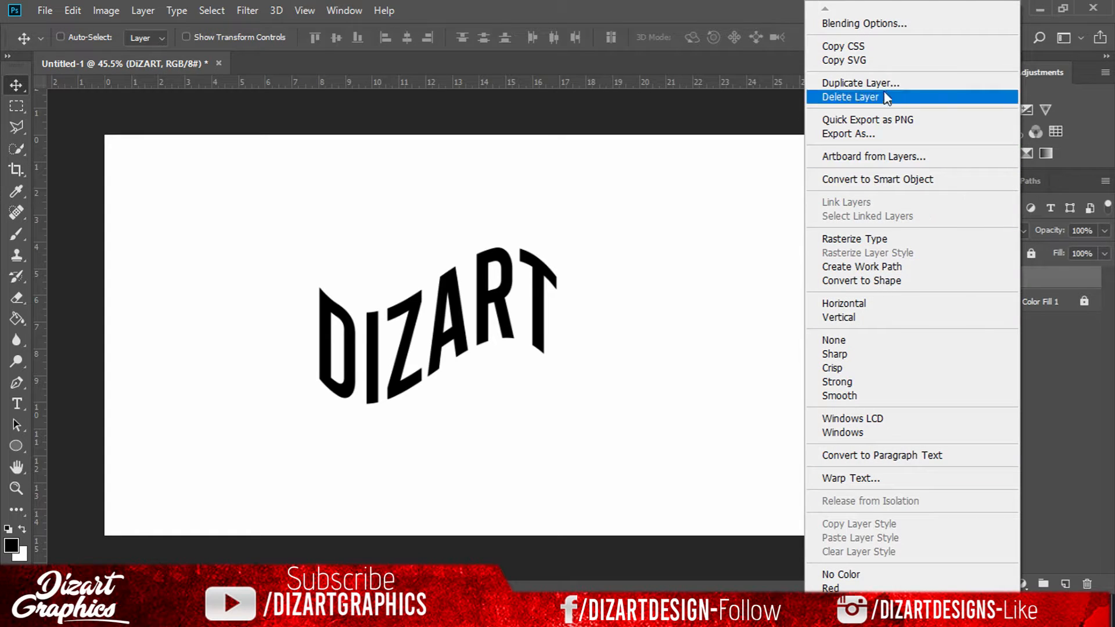
{"action": "left_click", "coordinate": [941, 83]}
{"action": "left_click", "coordinate": [701, 154]}
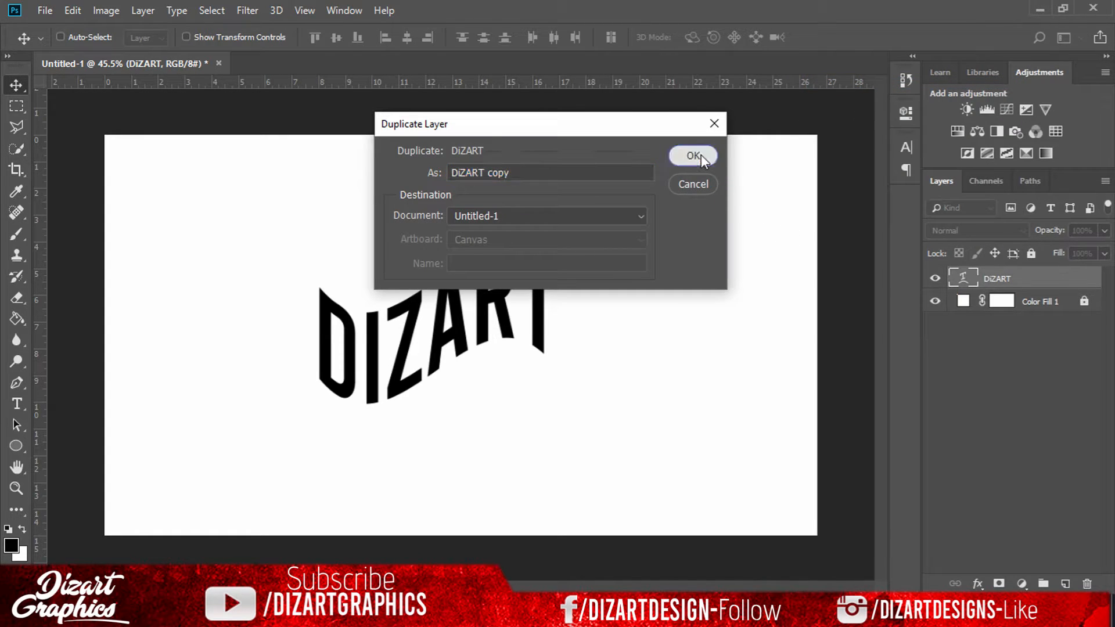
{"action": "right_click", "coordinate": [1060, 280]}
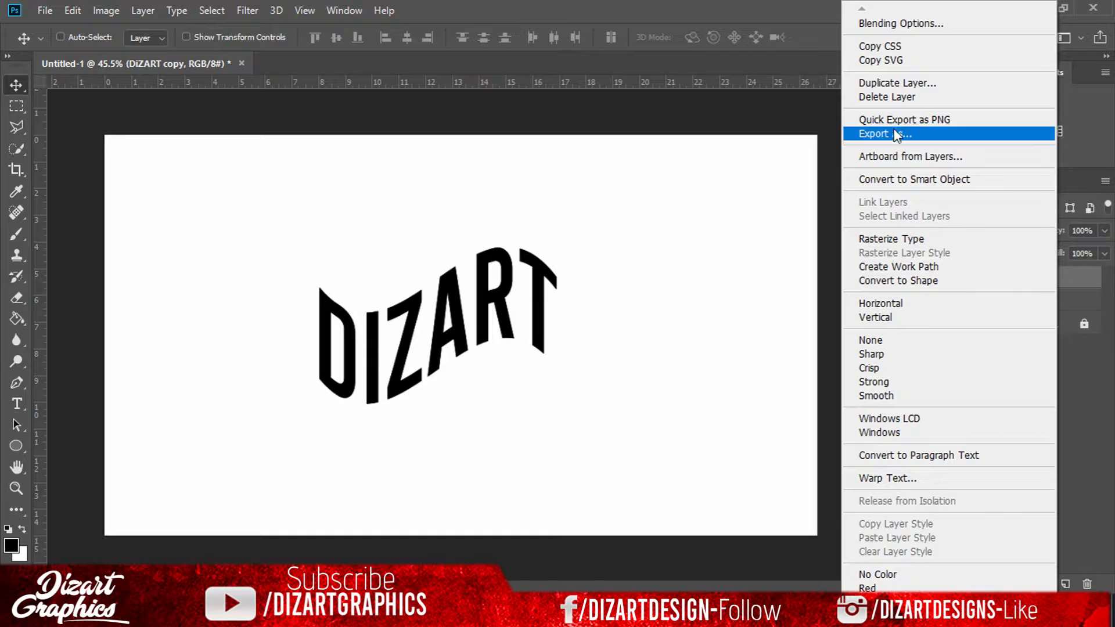
{"action": "left_click", "coordinate": [896, 84]}
{"action": "left_click", "coordinate": [692, 156]}
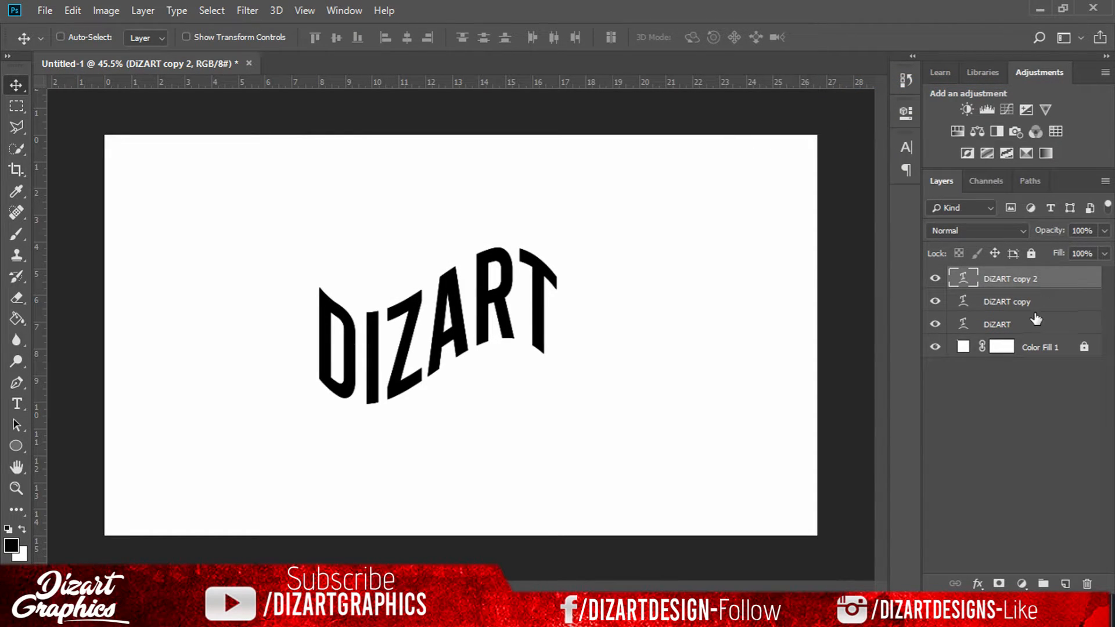
- Apply a blue 0060ff color overlay at 100% opacity to the middle layer, DiZART copy
{"action": "left_click", "coordinate": [1053, 306]}
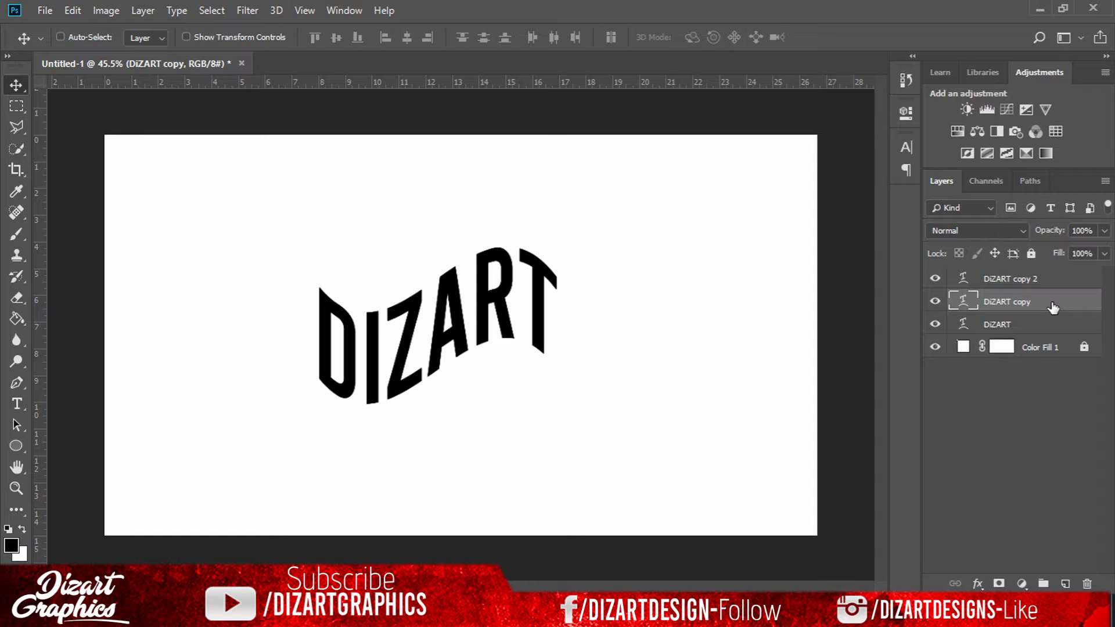
{"action": "double_click", "coordinate": [1045, 308]}
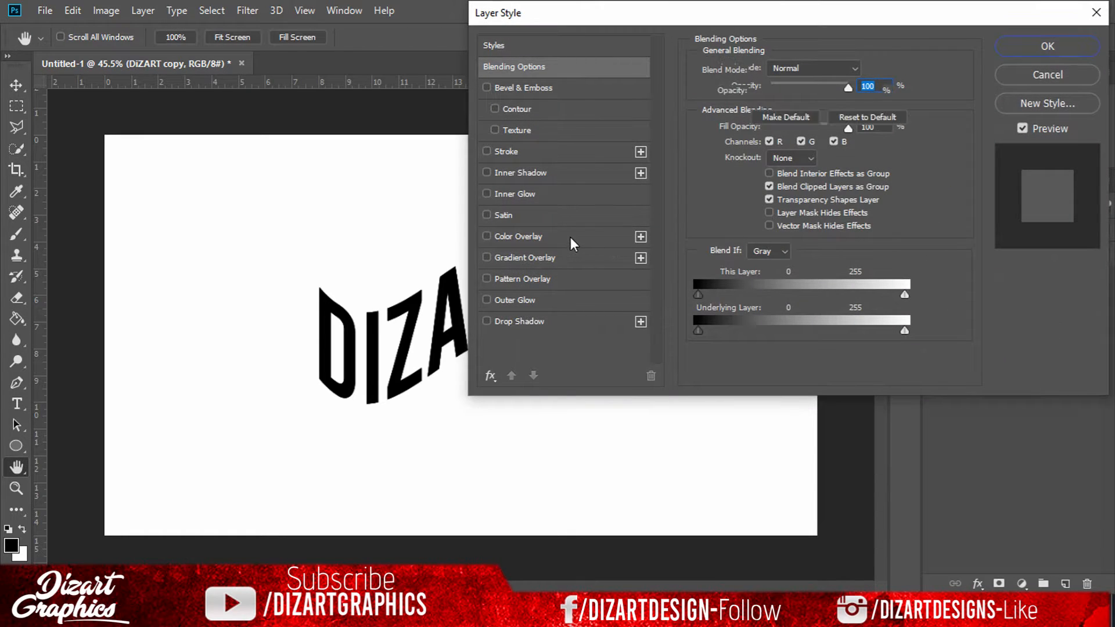
{"action": "left_click", "coordinate": [571, 237]}
{"action": "left_click", "coordinate": [865, 69]}
{"action": "left_click", "coordinate": [834, 232]}
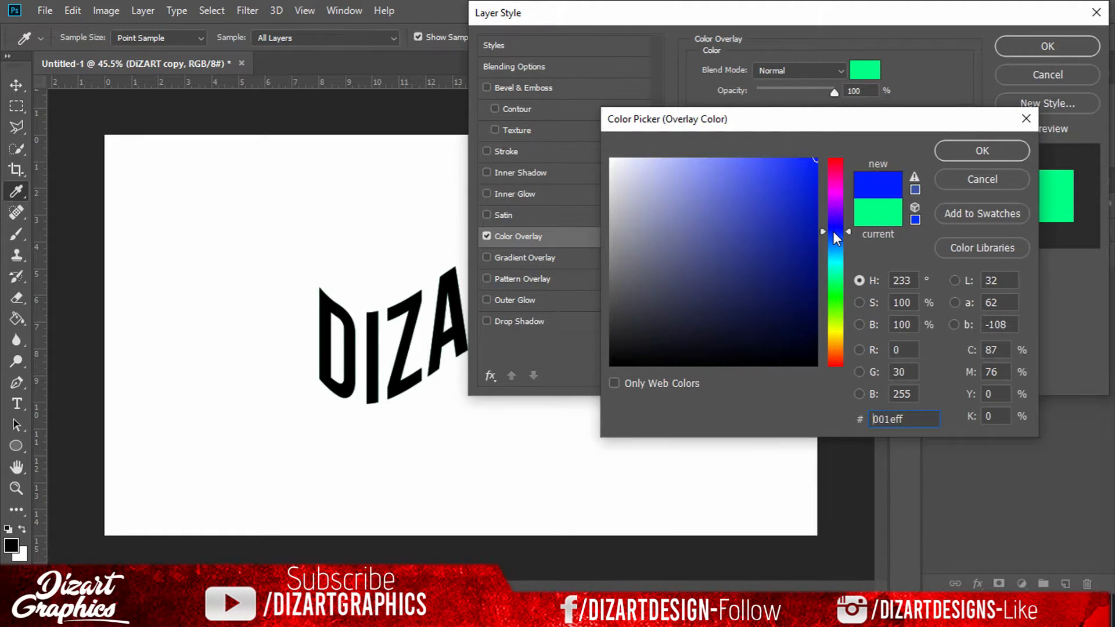
{"action": "left_click", "coordinate": [834, 240]}
{"action": "left_click", "coordinate": [975, 152]}
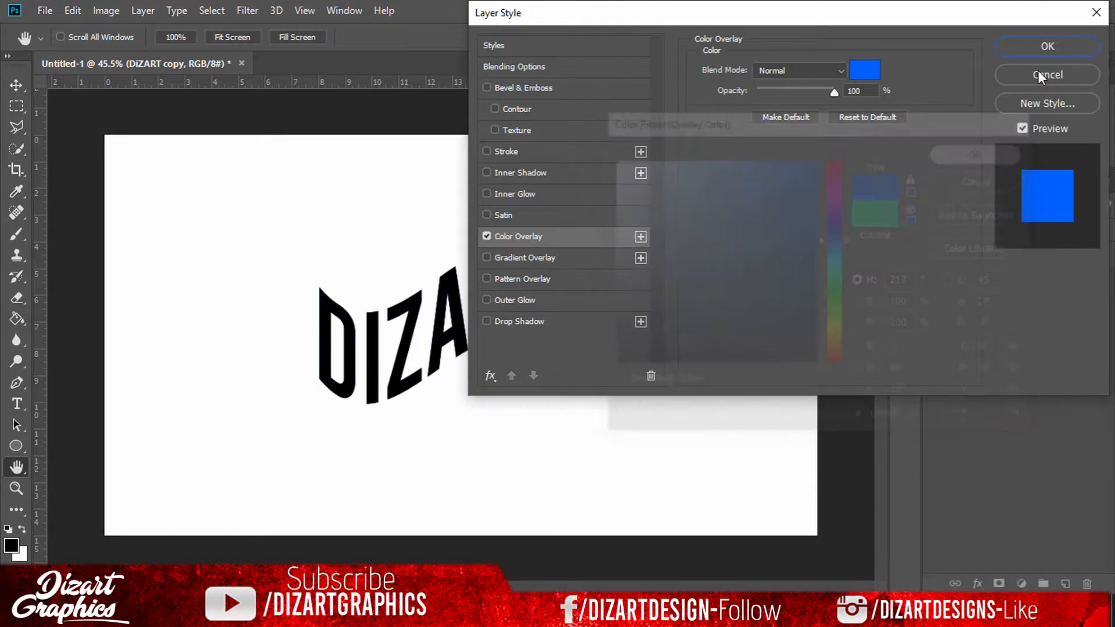
{"action": "left_click", "coordinate": [1034, 47]}
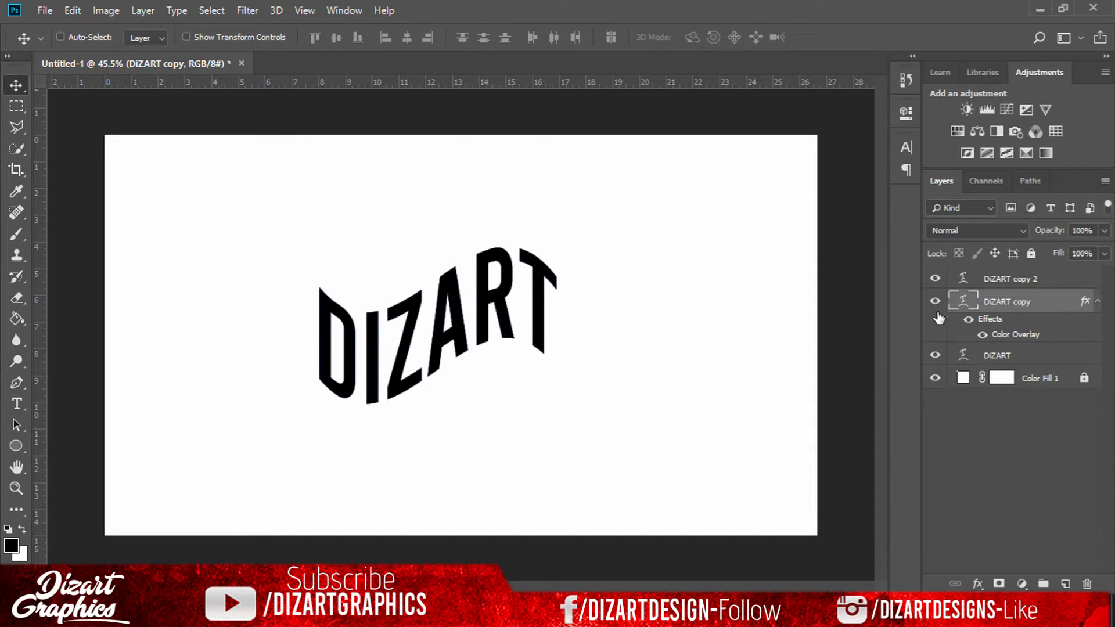
- Nudge the blue DiZART copy layer down about 6 px so it shows beneath the black text
{"action": "key", "text": "Down"}
{"action": "key", "text": "Down"}
{"action": "key", "text": "Down"}
{"action": "key", "text": "Down"}
{"action": "key", "text": "Down"}
{"action": "key", "text": "Down"}
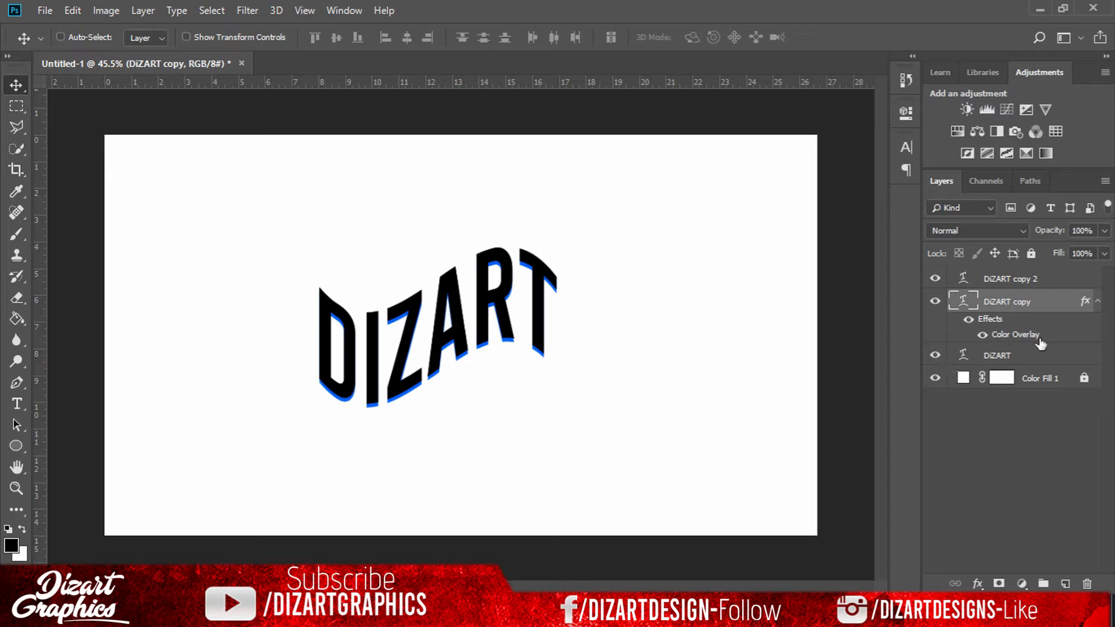
{"action": "left_click", "coordinate": [1052, 284]}
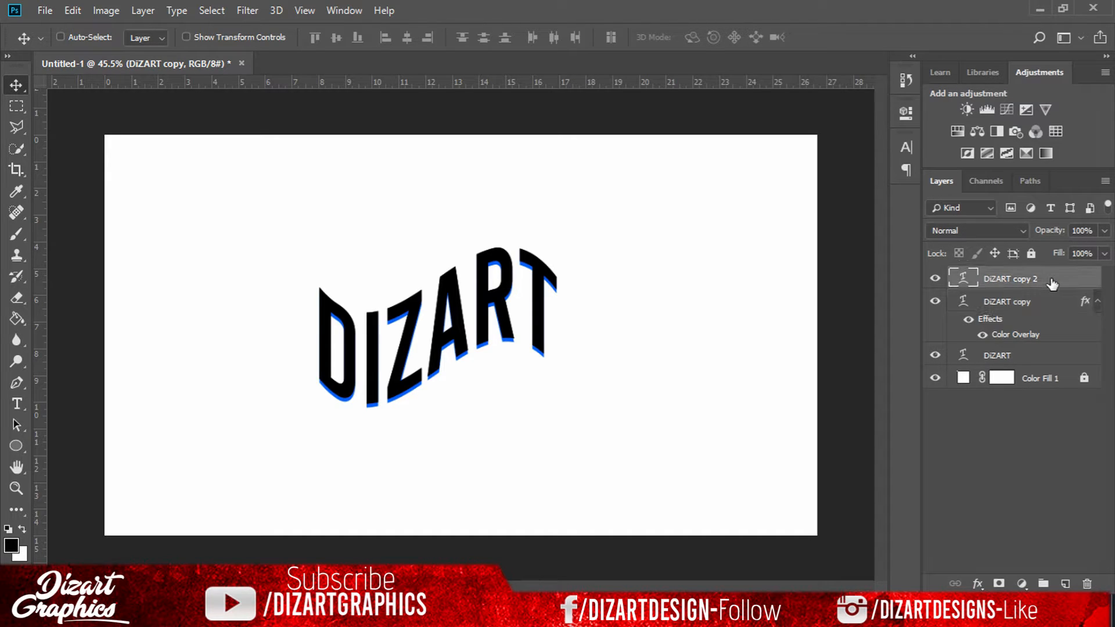
{"action": "double_click", "coordinate": [1052, 284]}
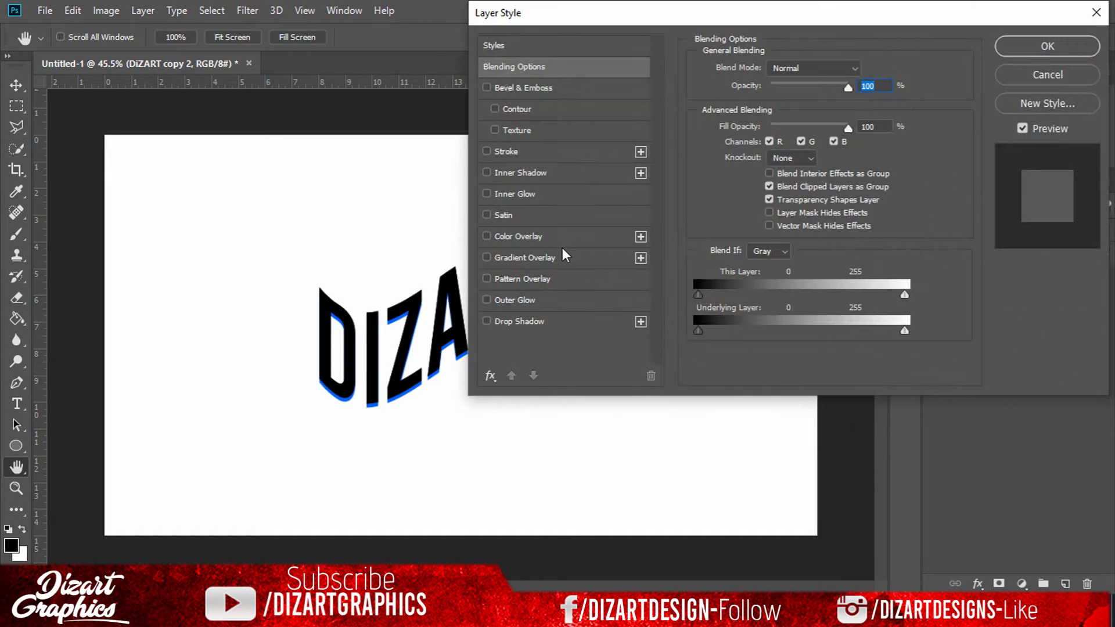
{"action": "left_click", "coordinate": [554, 242]}
{"action": "left_click", "coordinate": [1048, 80]}
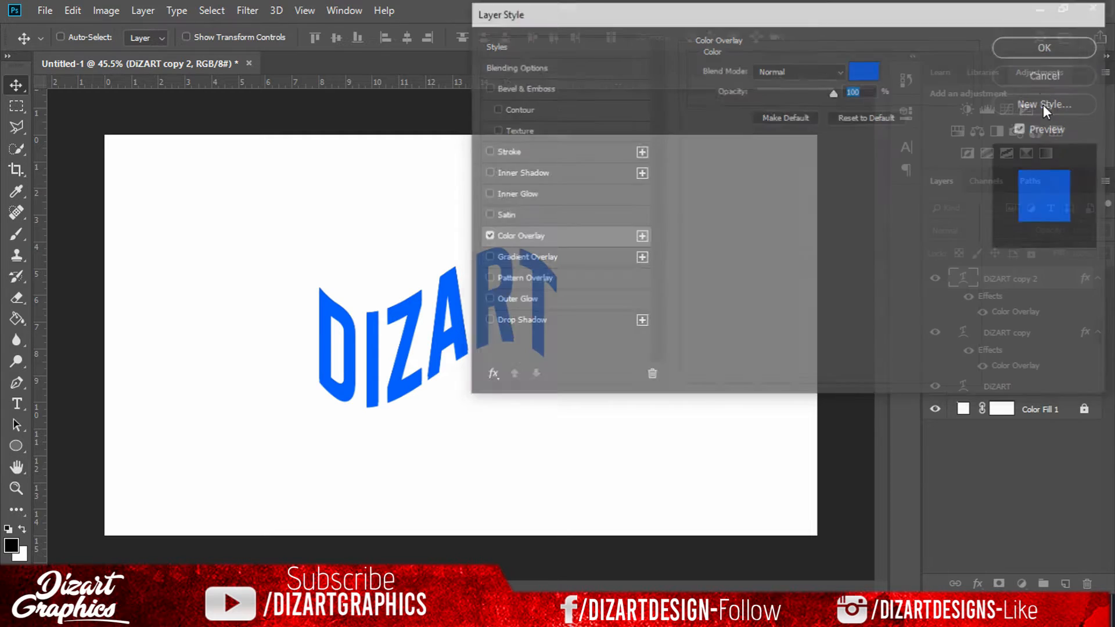
- Apply a bright green color overlay at 100% opacity to the original DiZART layer below the copies
{"action": "right_click", "coordinate": [1037, 356]}
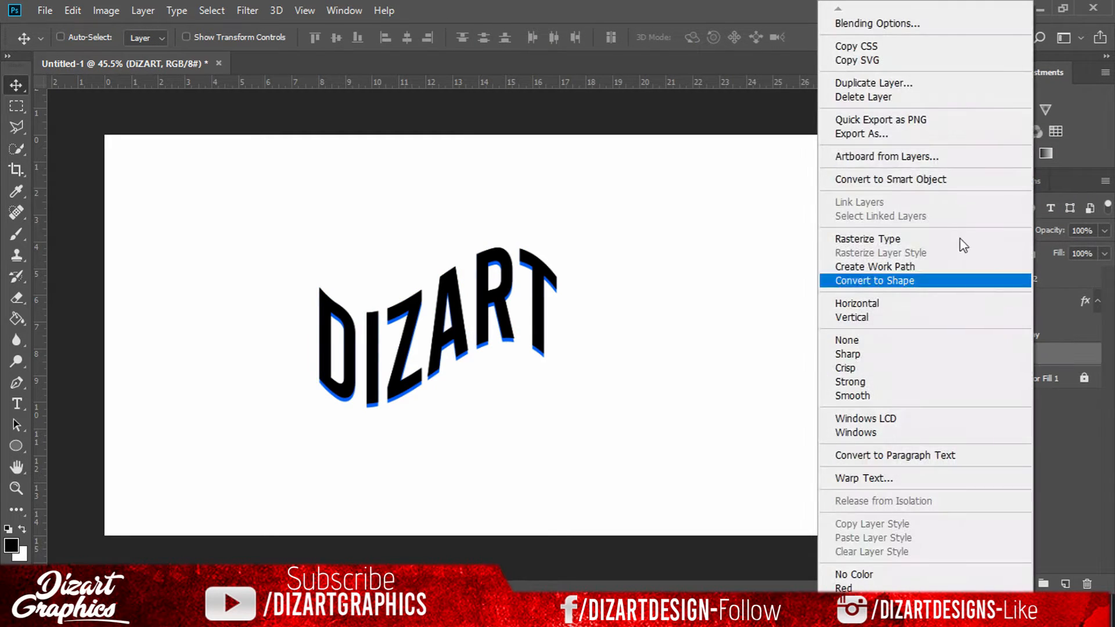
{"action": "key", "text": "Escape"}
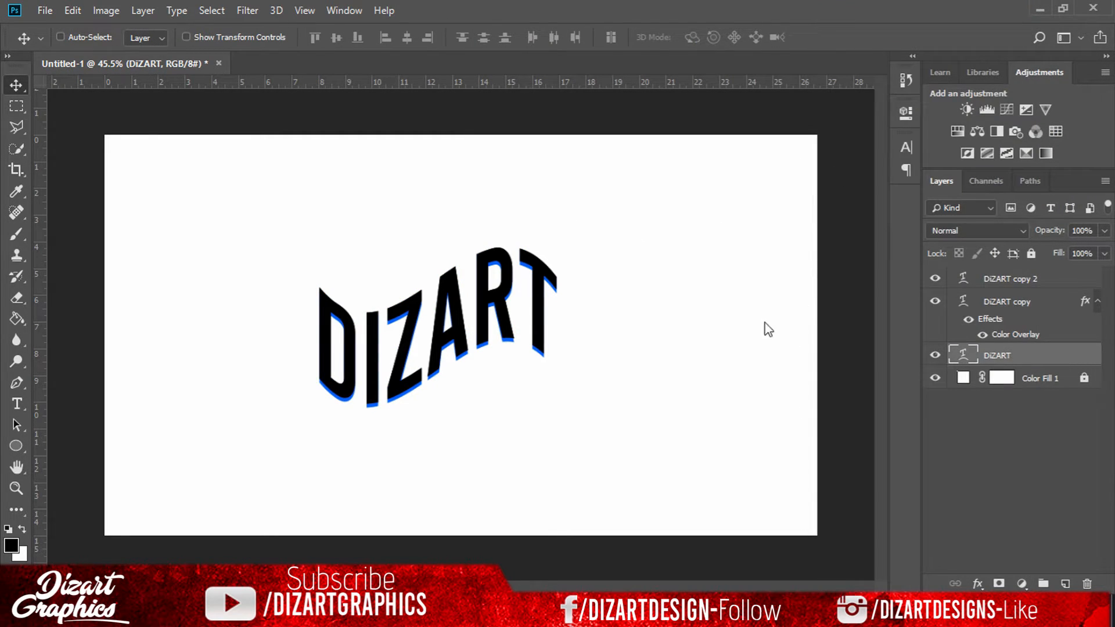
{"action": "left_click", "coordinate": [535, 238]}
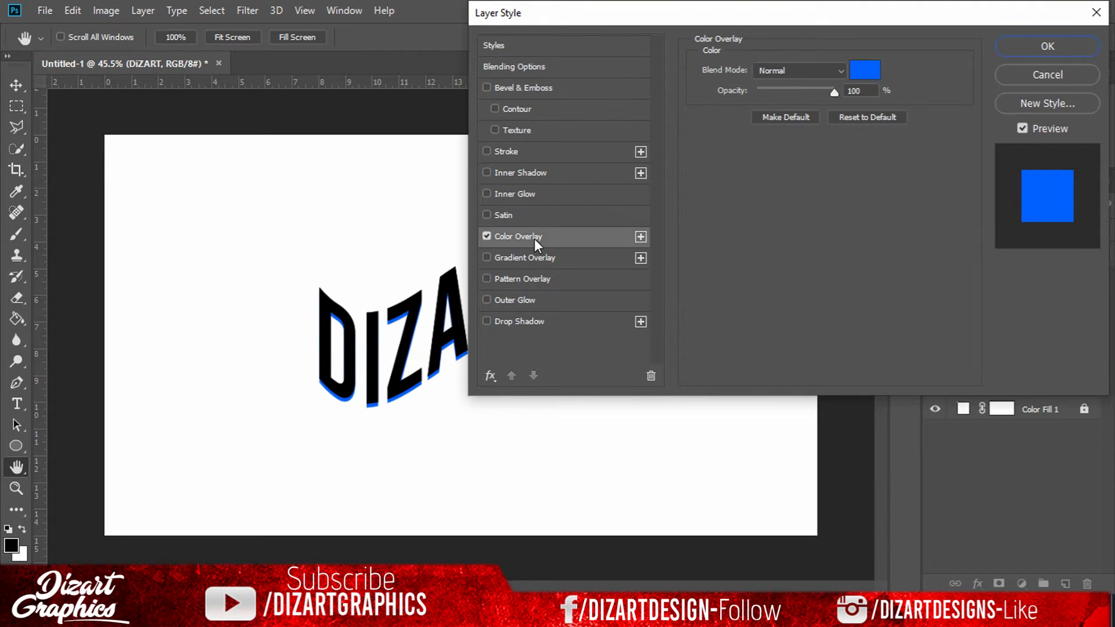
{"action": "left_click", "coordinate": [866, 70]}
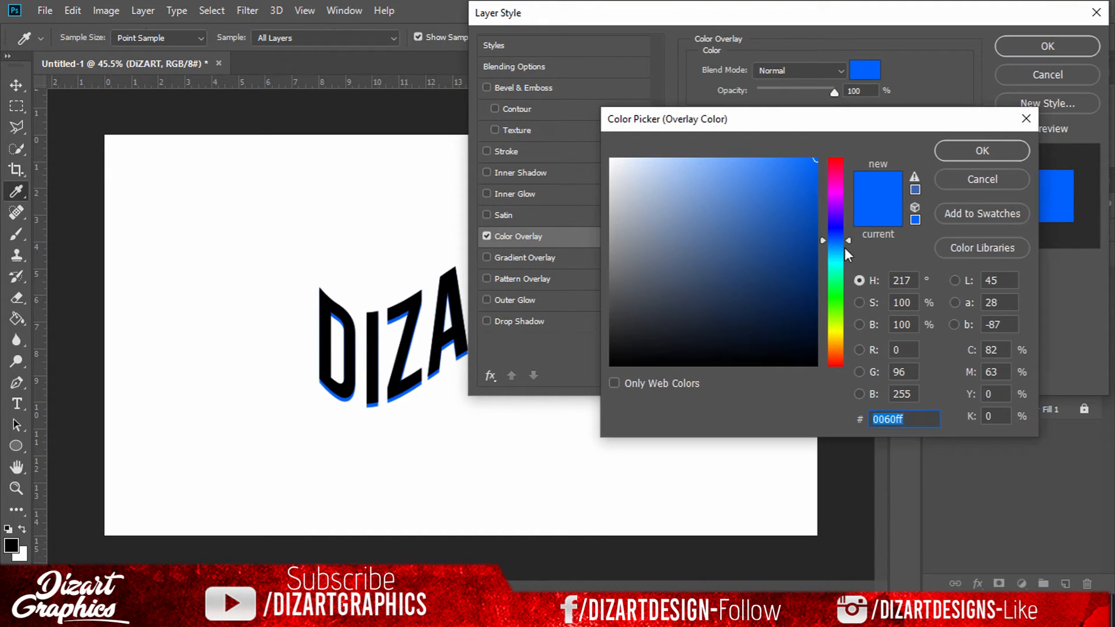
{"action": "left_click_drag", "start_coordinate": [839, 241], "coordinate": [828, 285]}
{"action": "left_click", "coordinate": [955, 158]}
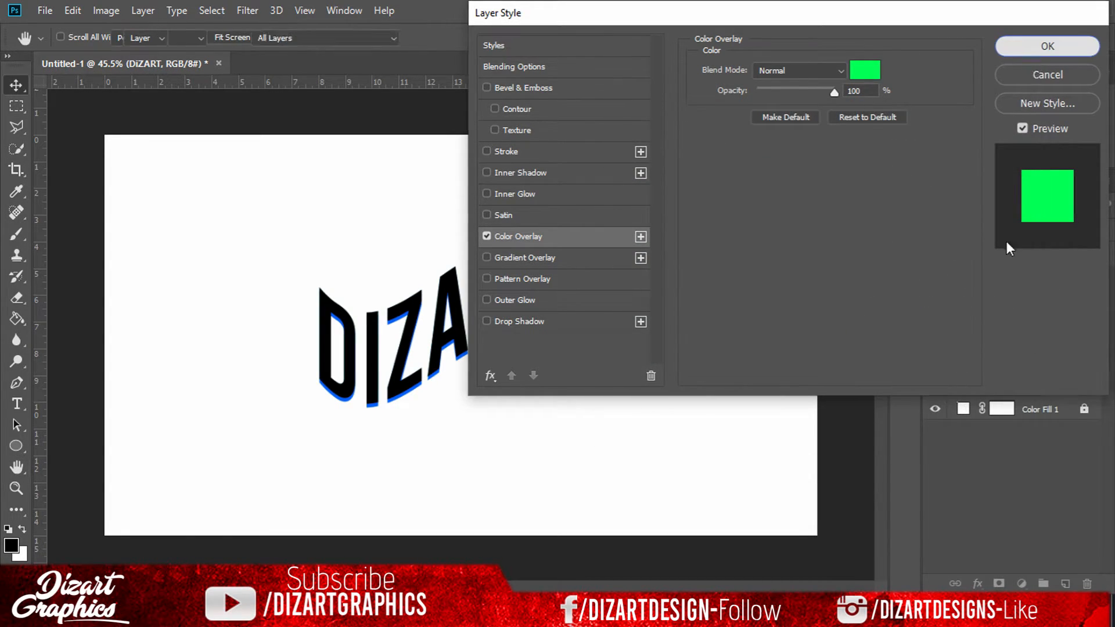
{"action": "key", "text": "Return"}
- Nudge the blue DiZART copy layer further down to widen the blue edge under the black letters
{"action": "left_click", "coordinate": [1017, 308]}
{"action": "key", "text": "shift+Down"}
{"action": "key", "text": "shift+Down"}
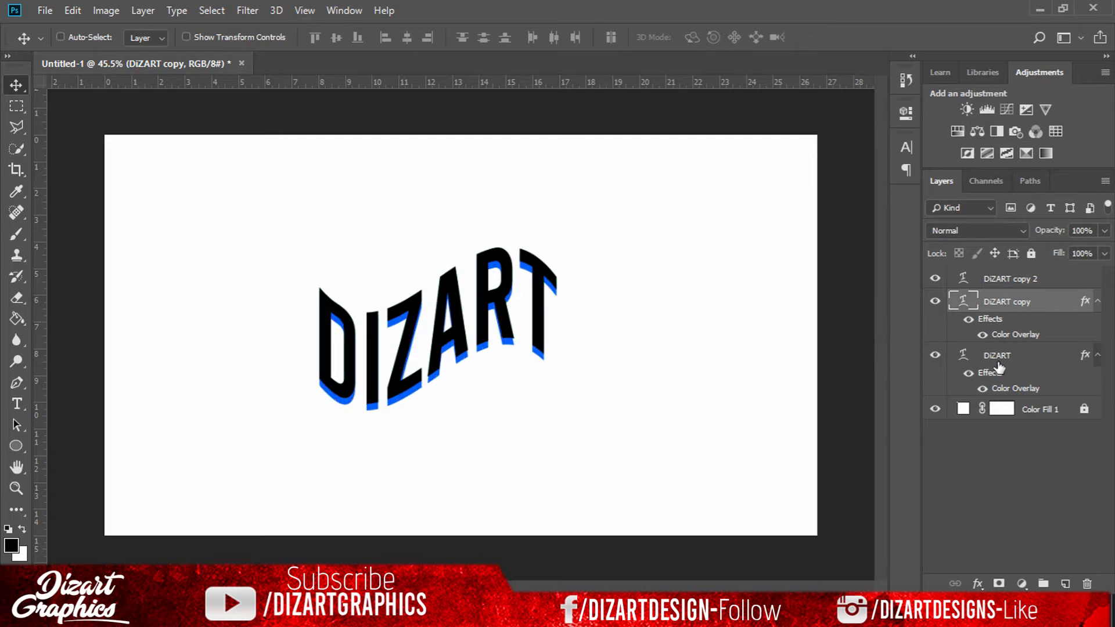
- Shift the green DiZART layer down in small nudges until a green edge shows below the blue one
{"action": "left_click", "coordinate": [1011, 356]}
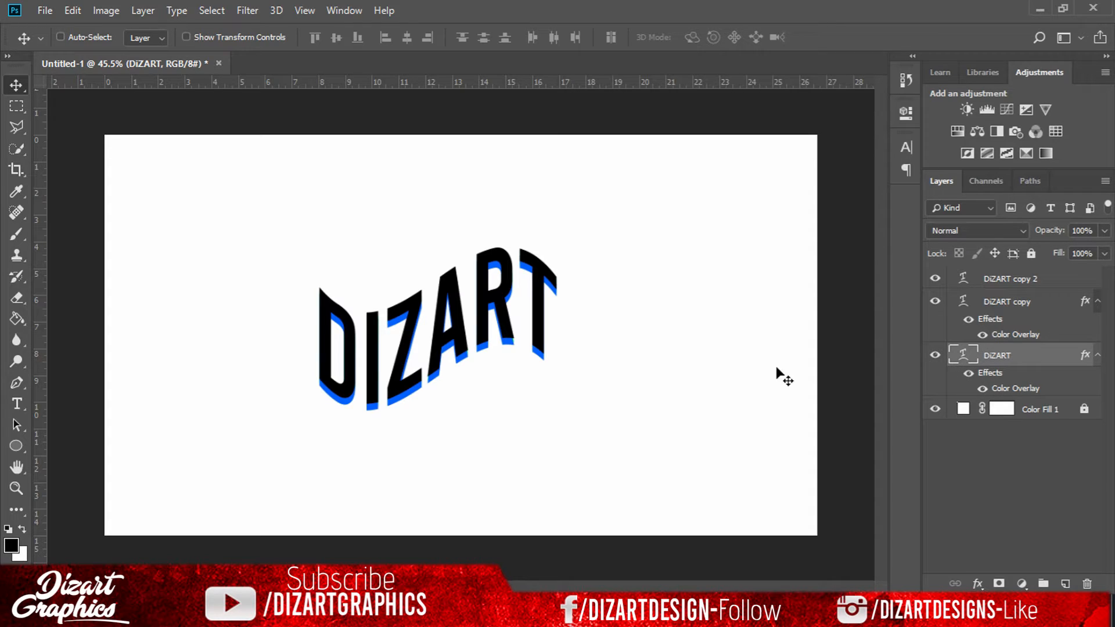
{"action": "mouse_move", "coordinate": [519, 298]}
{"action": "left_mouse_down"}
{"action": "mouse_move", "coordinate": [533, 275]}
{"action": "mouse_move", "coordinate": [521, 300]}
{"action": "left_mouse_up"}
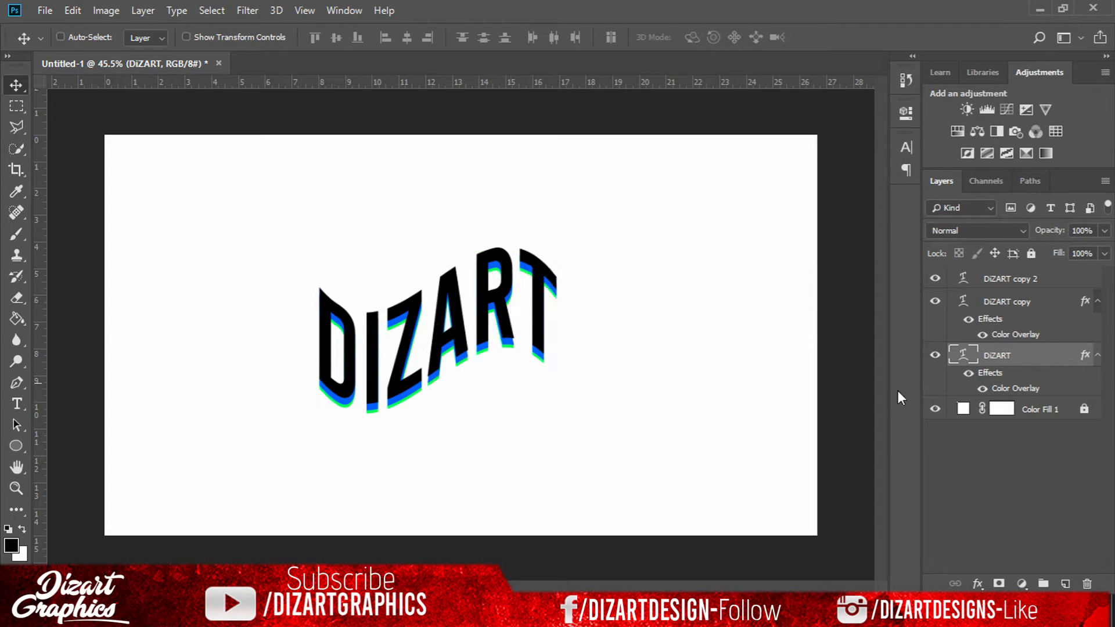
{"action": "key", "text": "Up"}
{"action": "key", "text": "Up"}
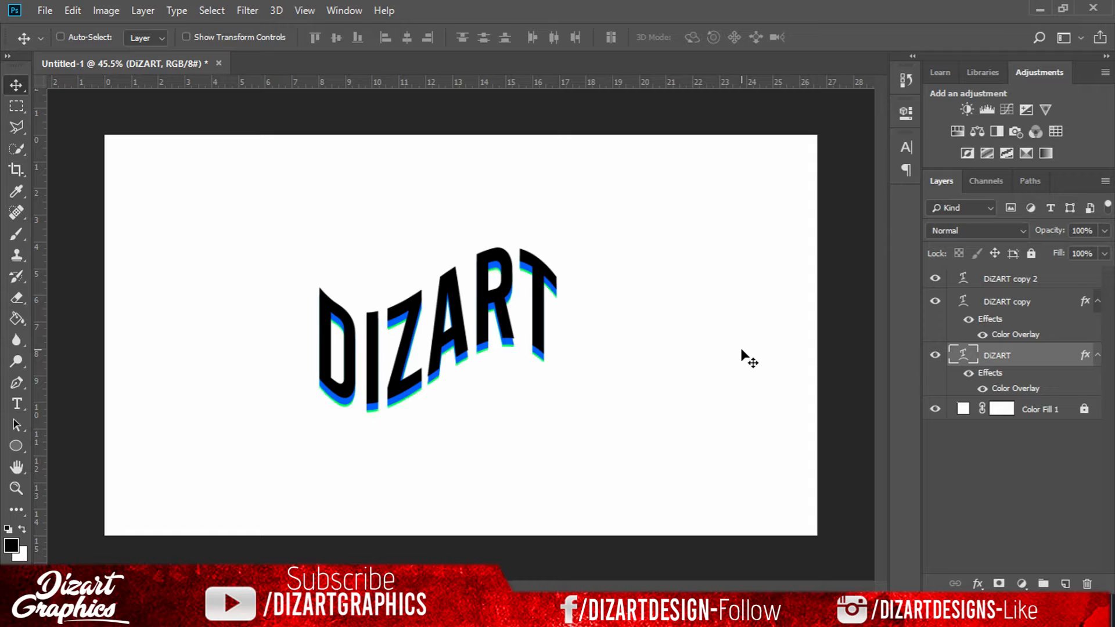
{"action": "key", "text": "Down"}
{"action": "key", "text": "Down"}
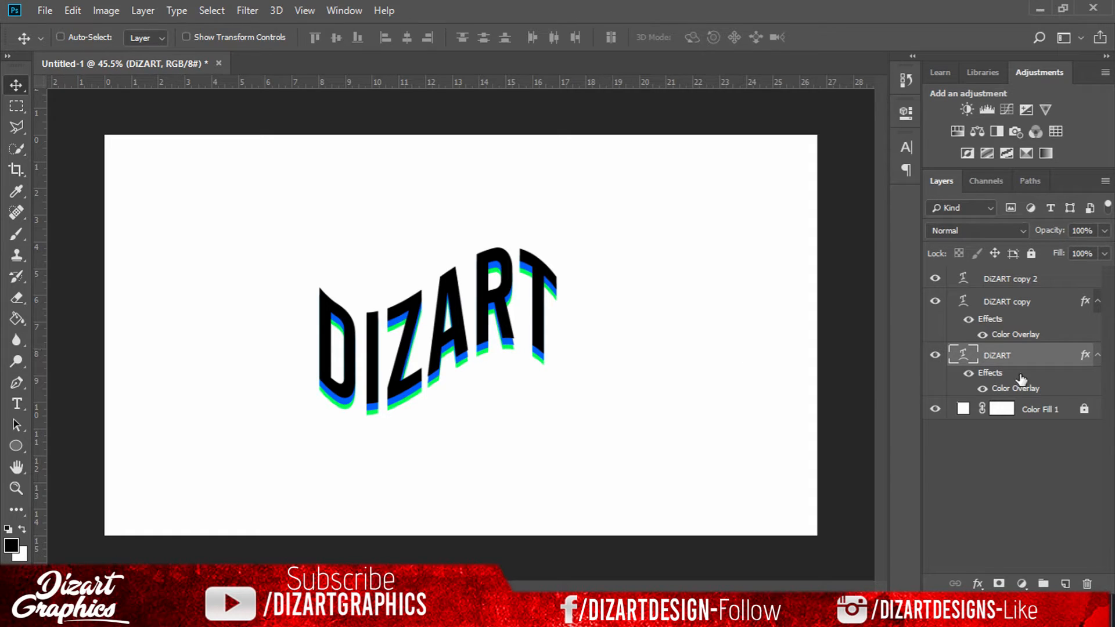
{"action": "left_click_drag", "start_coordinate": [1021, 378], "coordinate": [1006, 357]}
- Toggle the visibility of the black DiZART copy 2 layer to compare, and delete that layer
{"action": "left_click", "coordinate": [936, 285]}
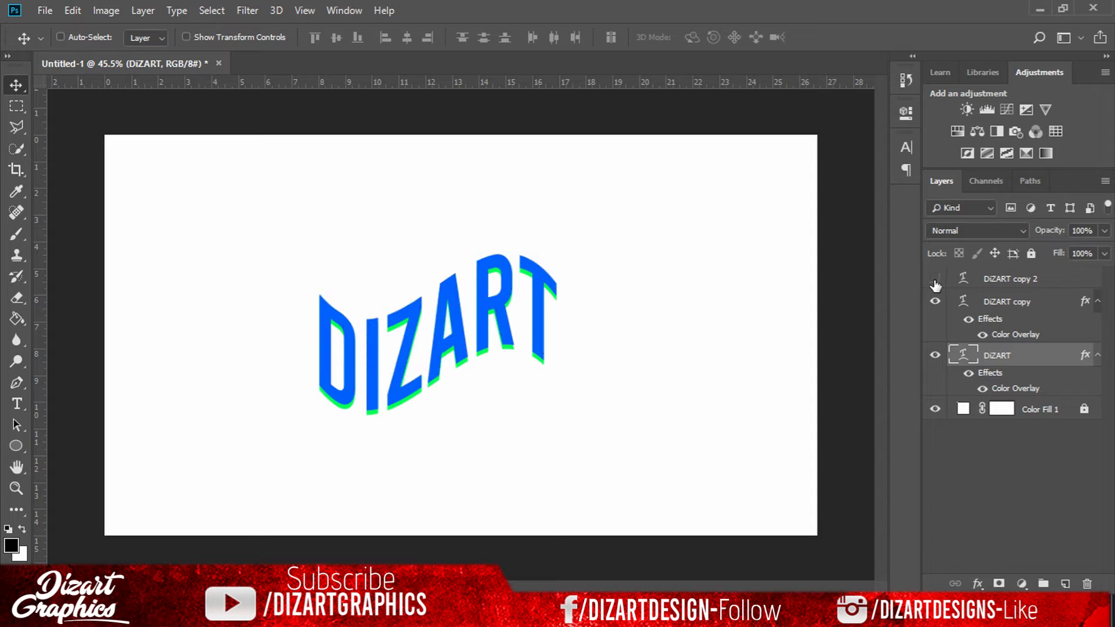
{"action": "left_click", "coordinate": [936, 282]}
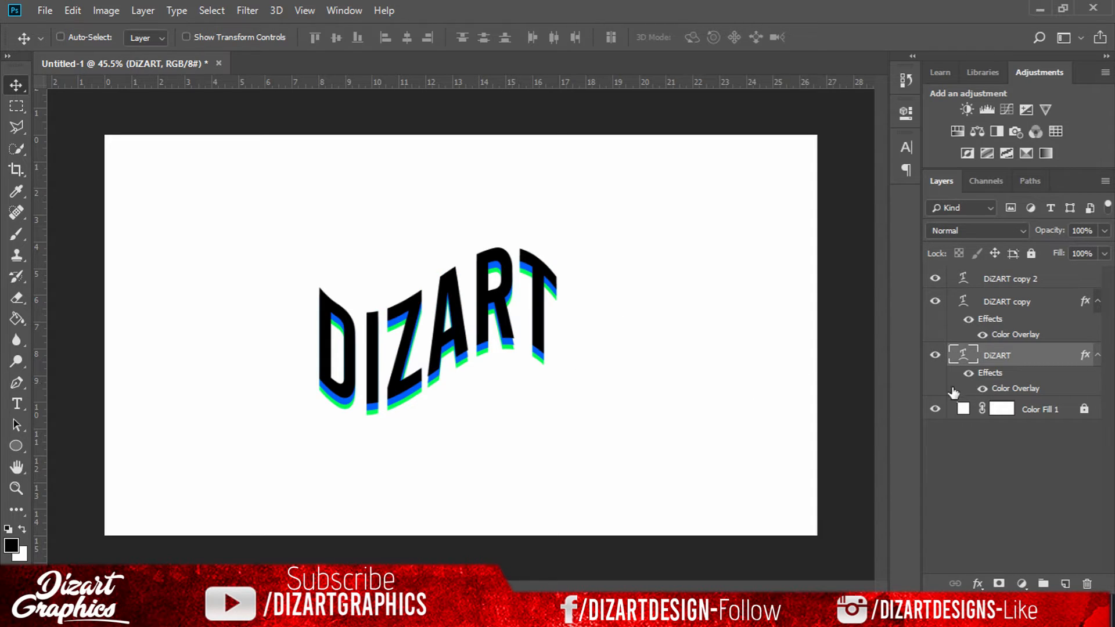
{"action": "left_click", "coordinate": [1005, 281]}
{"action": "key", "text": "Delete"}
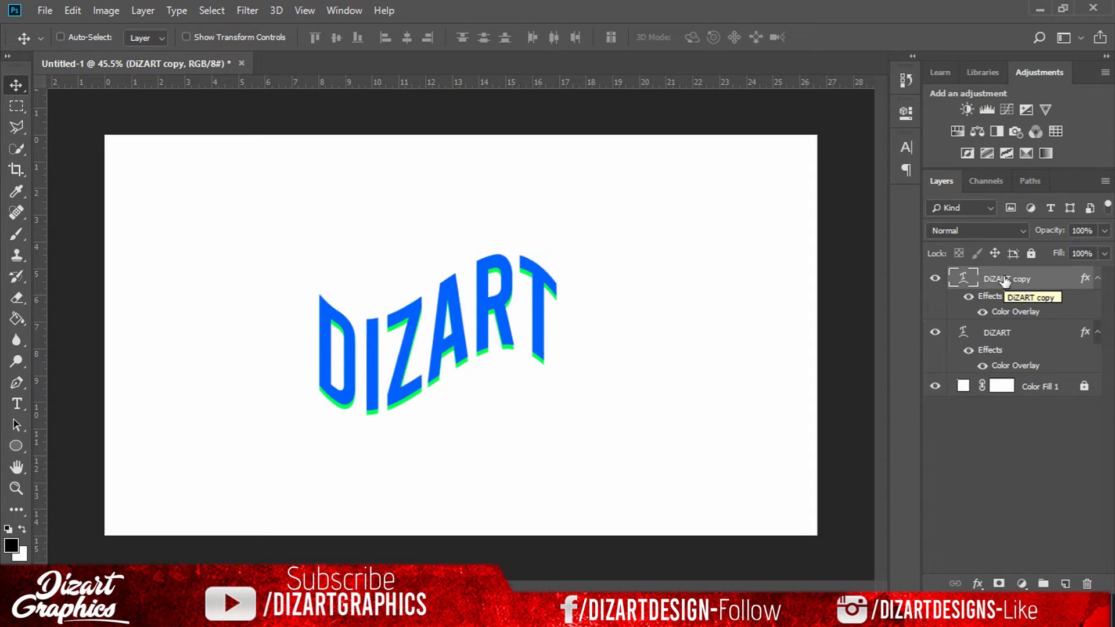
- Delete the two remaining DiZART text layers and change the Color Fill 1 layer's color to black (000000)
{"action": "key", "text": "Delete"}
{"action": "key", "text": "Delete"}
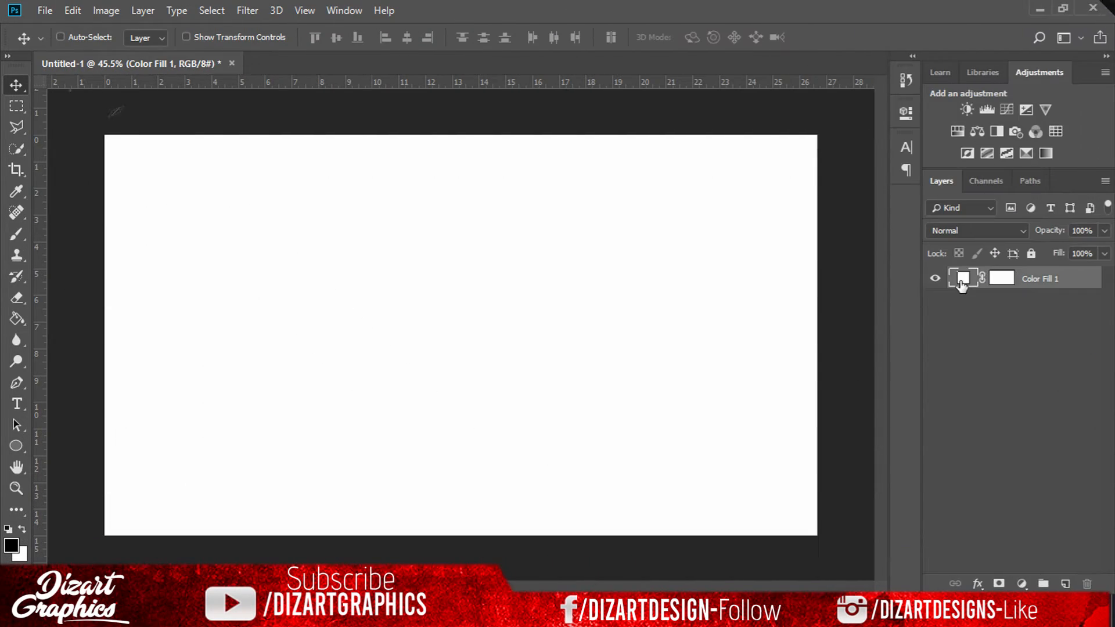
{"action": "double_click", "coordinate": [962, 279]}
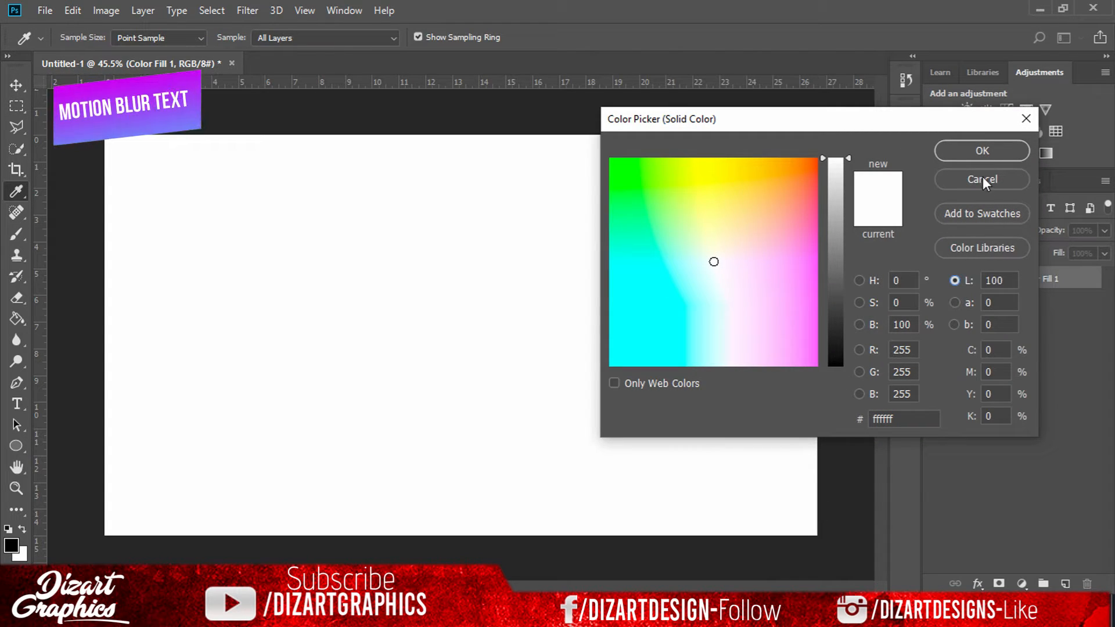
{"action": "left_click_drag", "start_coordinate": [834, 160], "coordinate": [832, 370]}
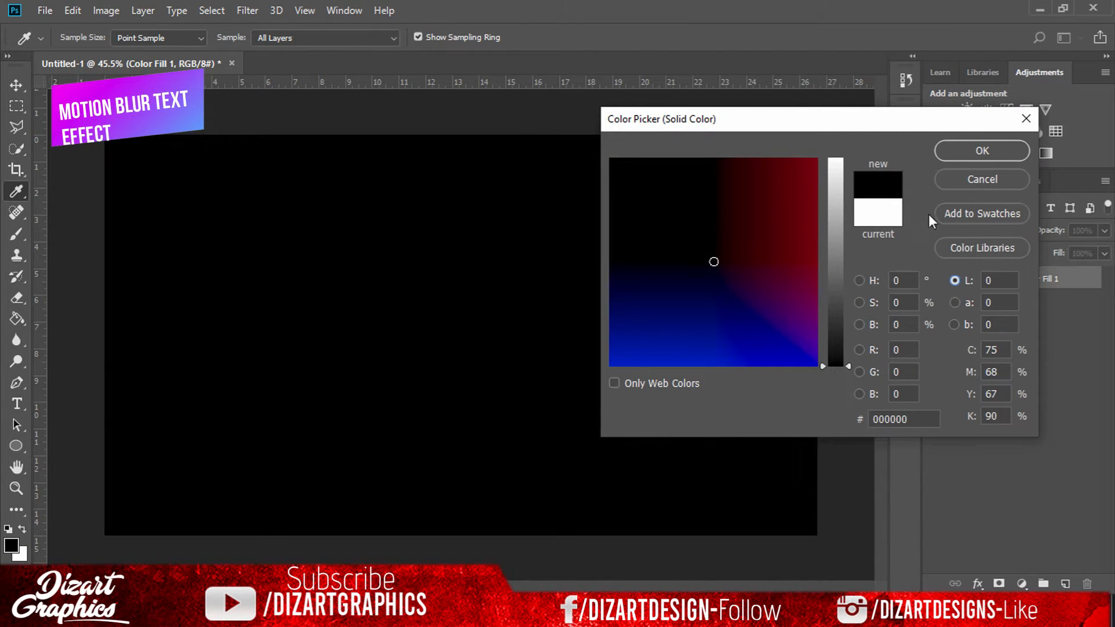
{"action": "left_click", "coordinate": [967, 152]}
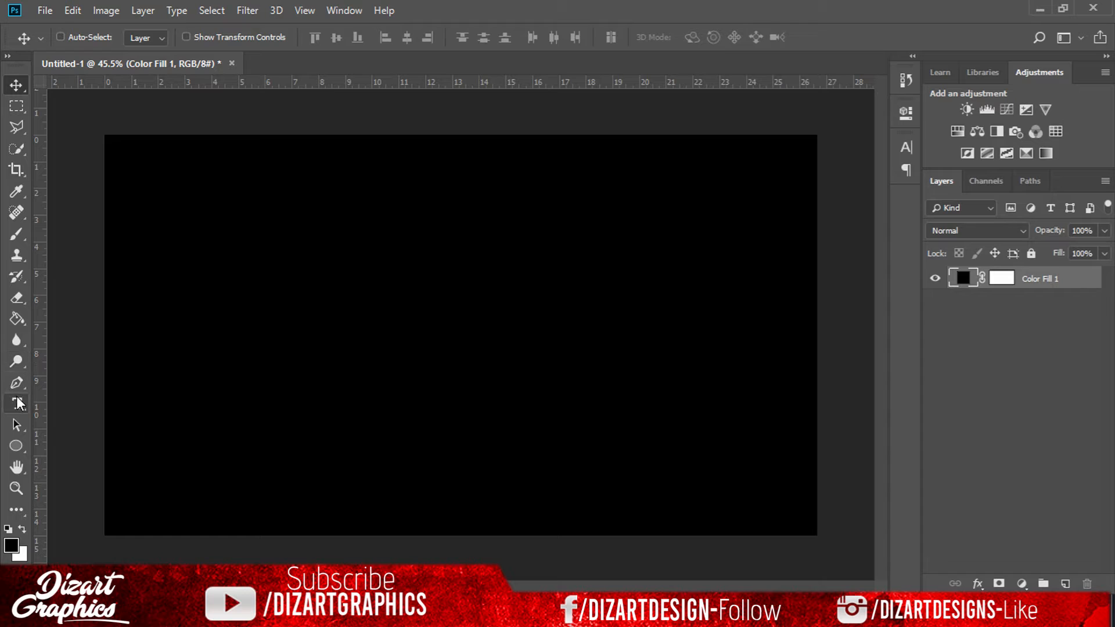
- Add the centered text DIZART GRAPHICS in 120 pt Bebas Regular on the black canvas and color it pale blue e0f5ff
{"action": "left_click", "coordinate": [16, 404]}
{"action": "left_click", "coordinate": [341, 327]}
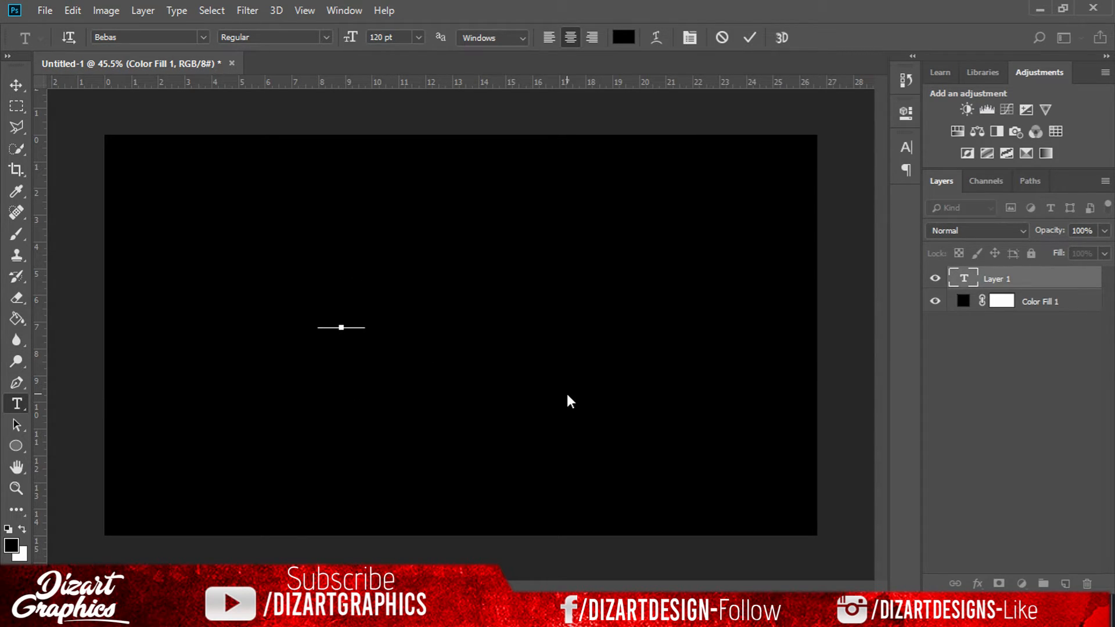
{"action": "type", "text": "DIZART GRAPHICS"}
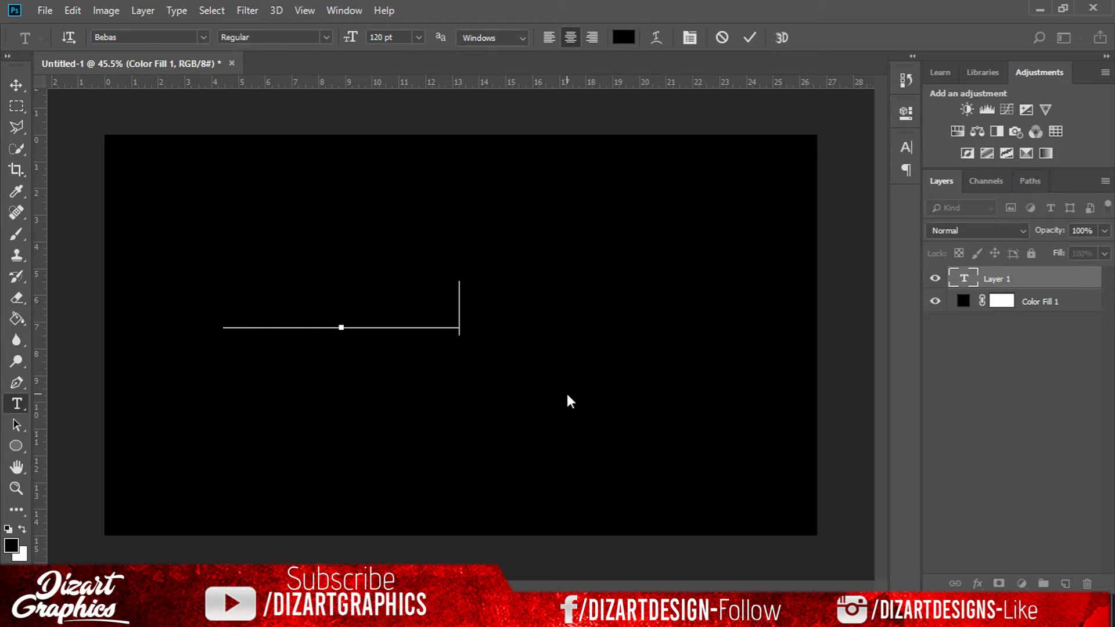
{"action": "key", "text": "ctrl+a"}
{"action": "left_click", "coordinate": [624, 37]}
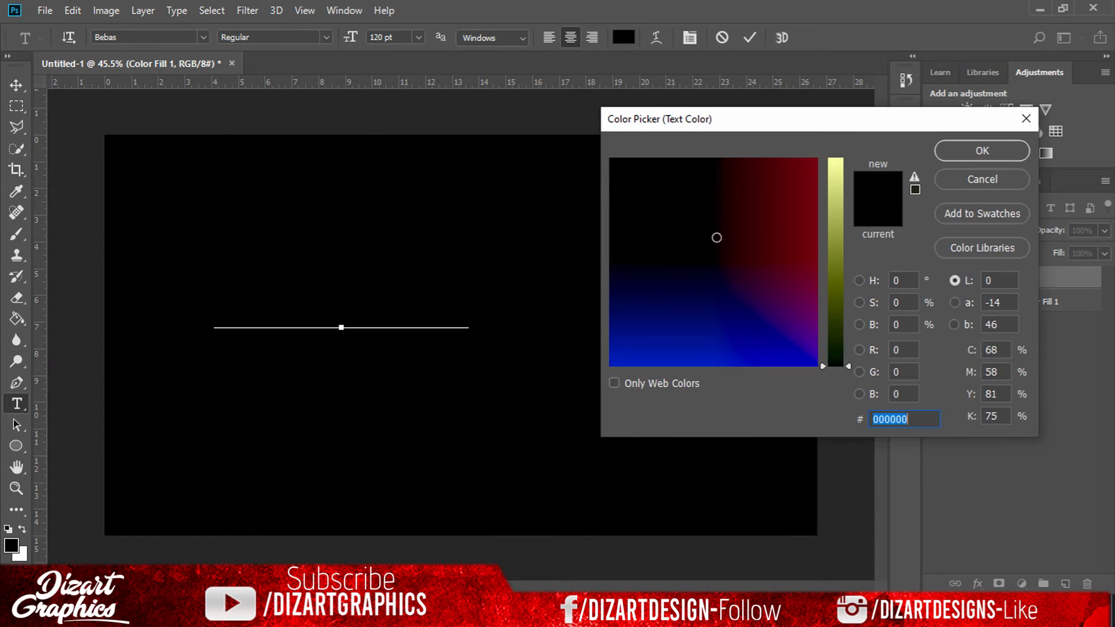
{"action": "left_click", "coordinate": [771, 253]}
{"action": "left_click_drag", "start_coordinate": [832, 204], "coordinate": [833, 151]}
{"action": "left_click", "coordinate": [734, 285]}
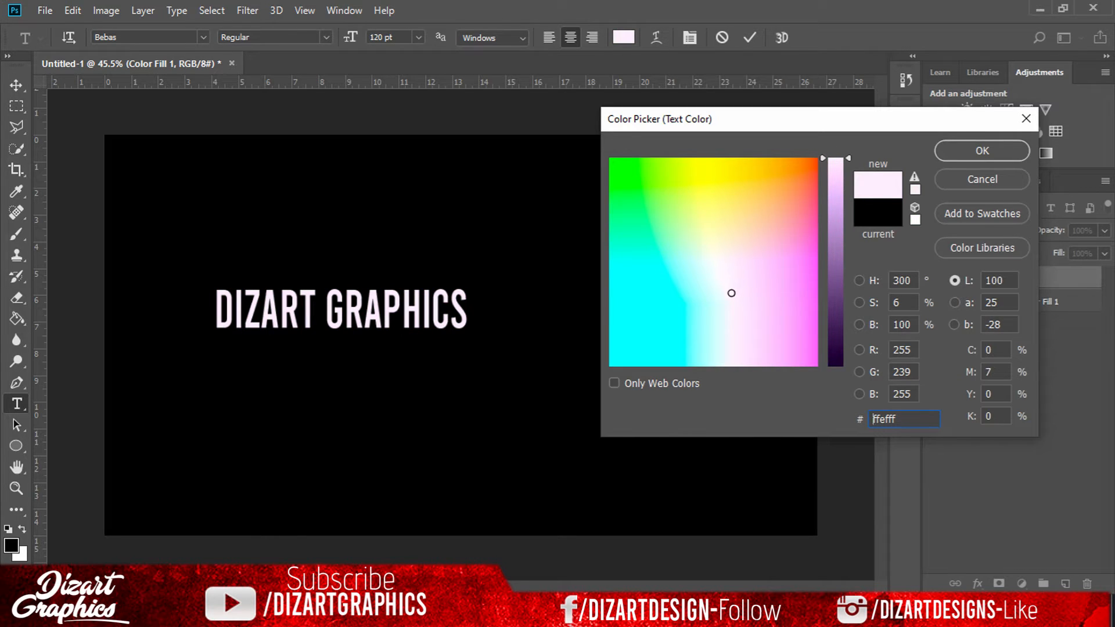
{"action": "left_click_drag", "start_coordinate": [731, 293], "coordinate": [733, 379]}
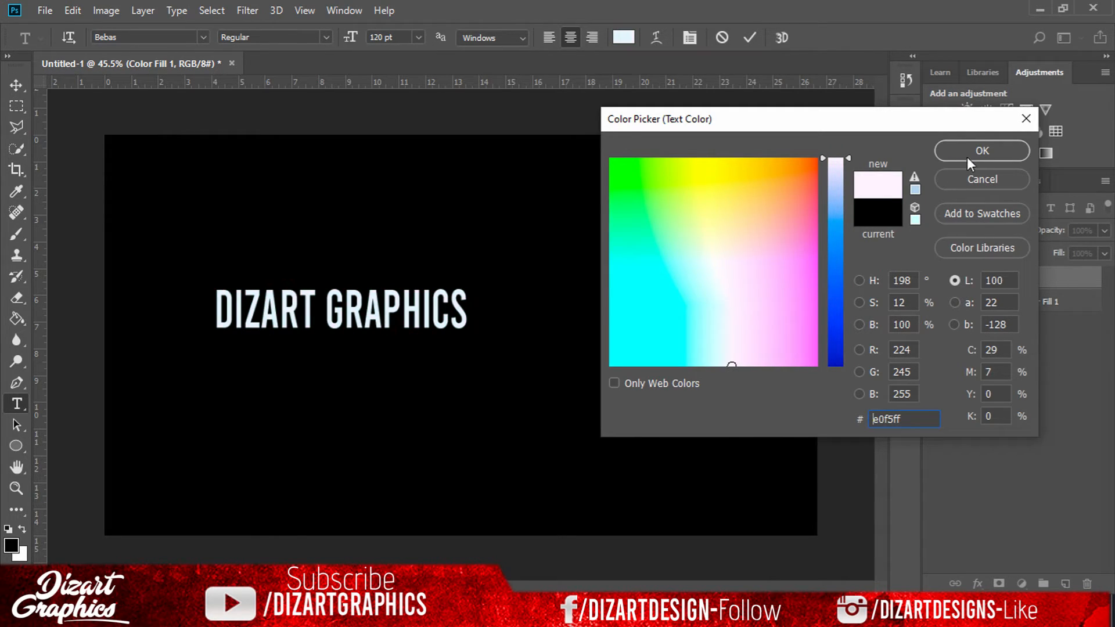
{"action": "left_click", "coordinate": [981, 151]}
{"action": "left_click", "coordinate": [16, 85]}
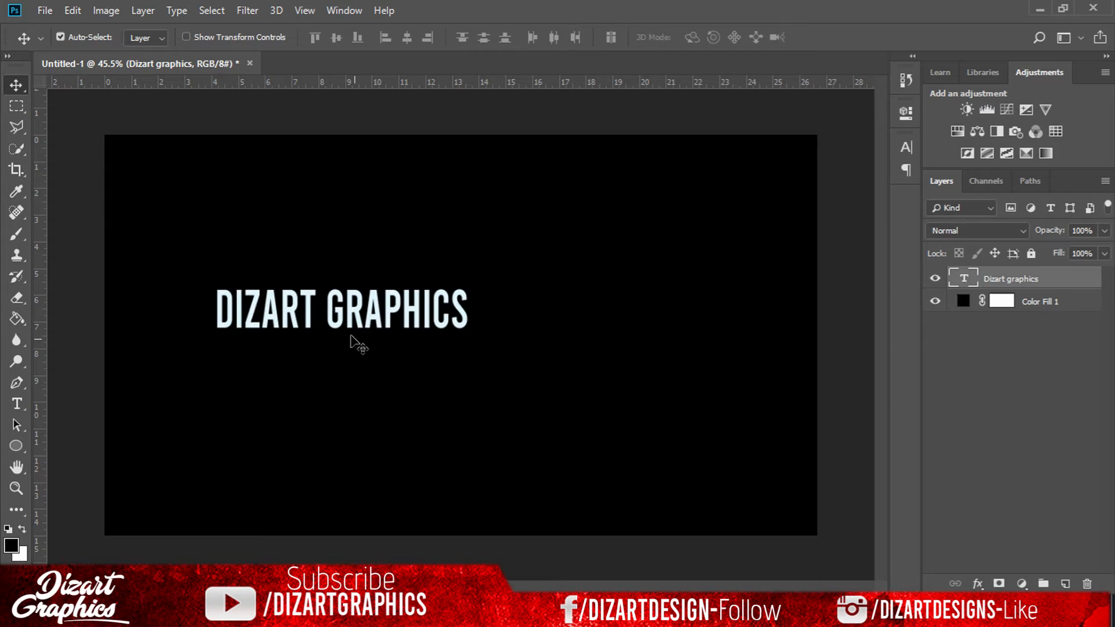
- Enlarge the DIZART GRAPHICS text proportionally to about 168% around the middle of the canvas
{"action": "key", "text": "ctrl+t"}
{"action": "left_click_drag", "start_coordinate": [466, 340], "coordinate": [578, 343]}
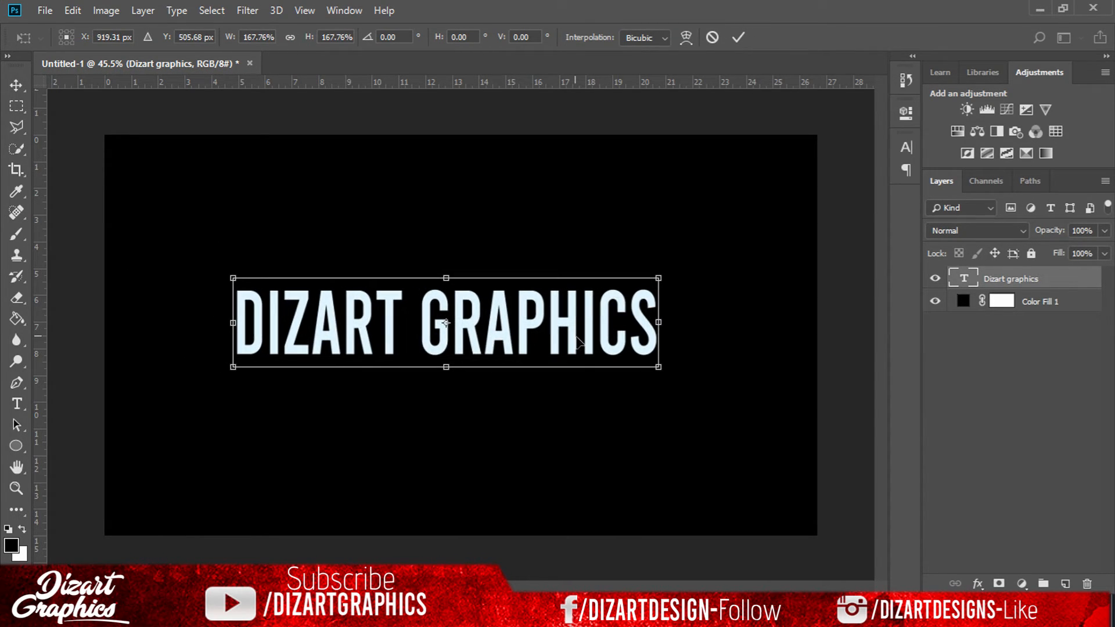
{"action": "key", "text": "Return"}
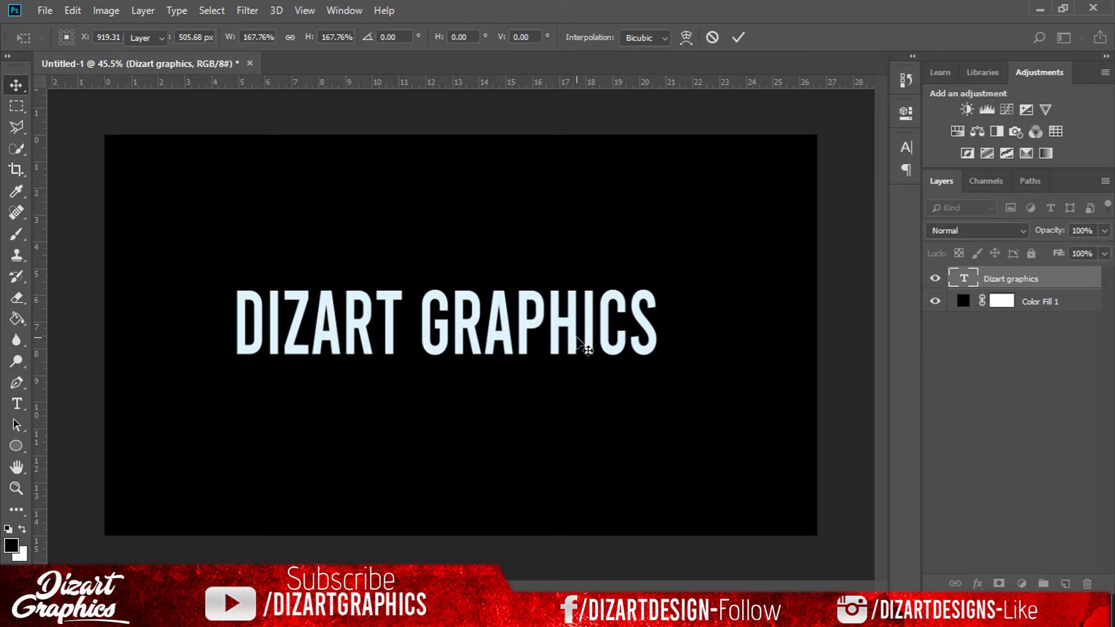
- Change the DIZART GRAPHICS text color to the lighter blue-white e3f8ff and shift the text slightly to the right
{"action": "left_click", "coordinate": [17, 404]}
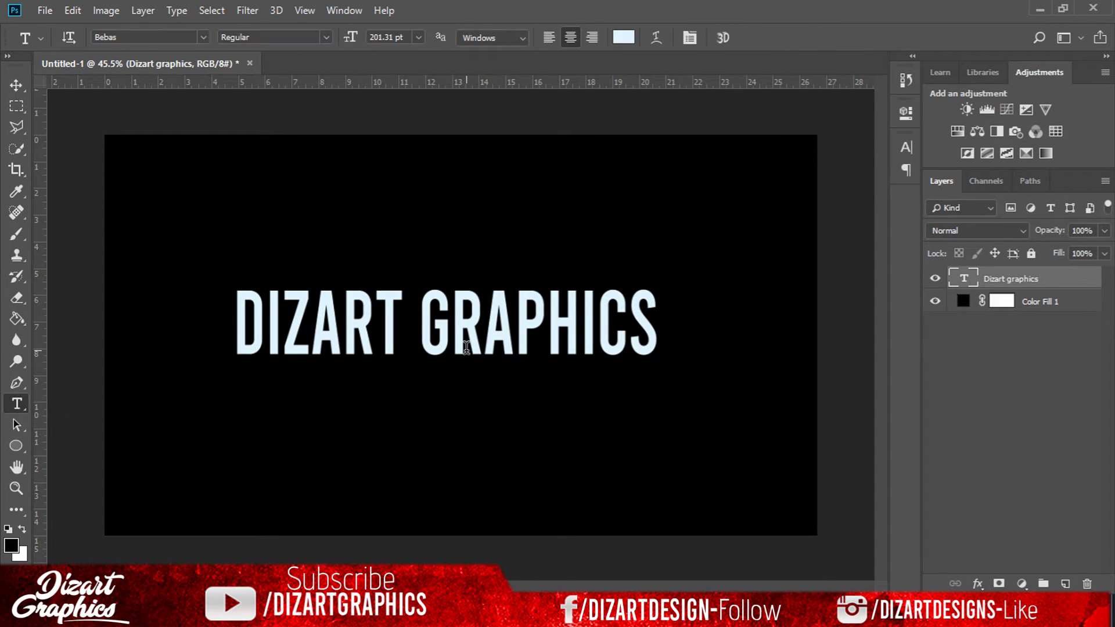
{"action": "left_click", "coordinate": [452, 325]}
{"action": "key", "text": "ctrl+a"}
{"action": "left_click", "coordinate": [625, 38]}
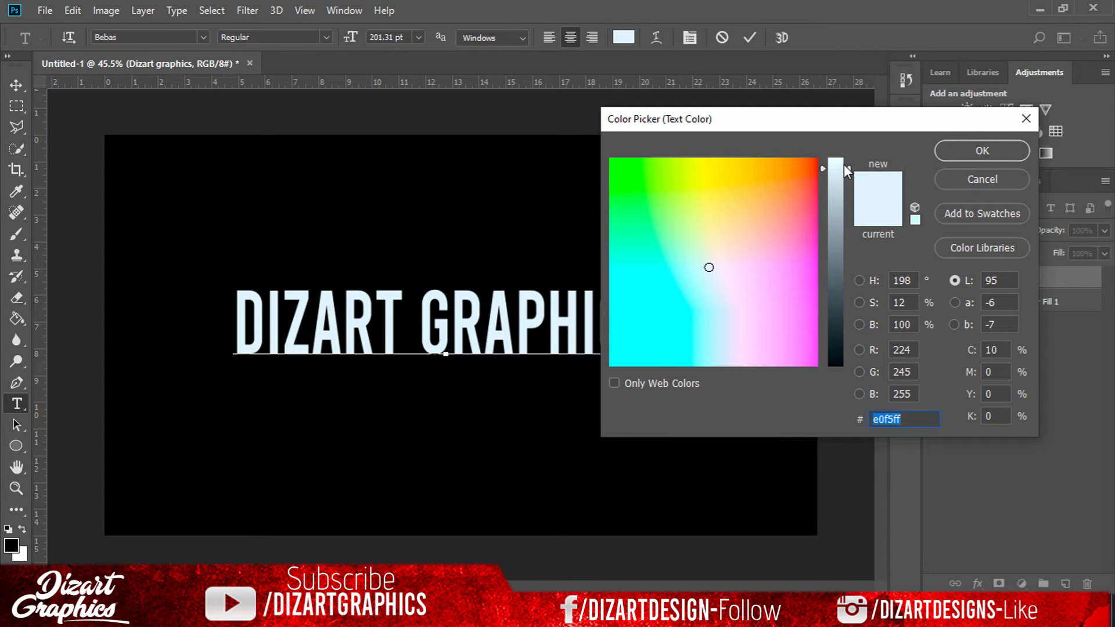
{"action": "left_click_drag", "start_coordinate": [845, 163], "coordinate": [847, 159]}
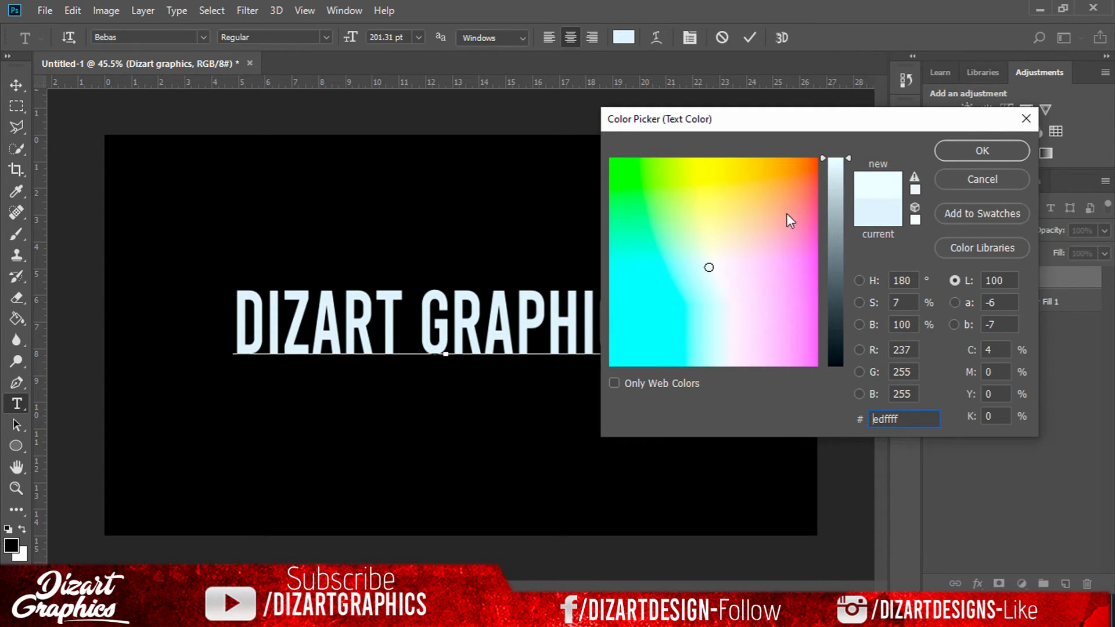
{"action": "mouse_move", "coordinate": [706, 268]}
{"action": "left_mouse_down"}
{"action": "mouse_move", "coordinate": [735, 360]}
{"action": "mouse_move", "coordinate": [727, 316]}
{"action": "left_mouse_up"}
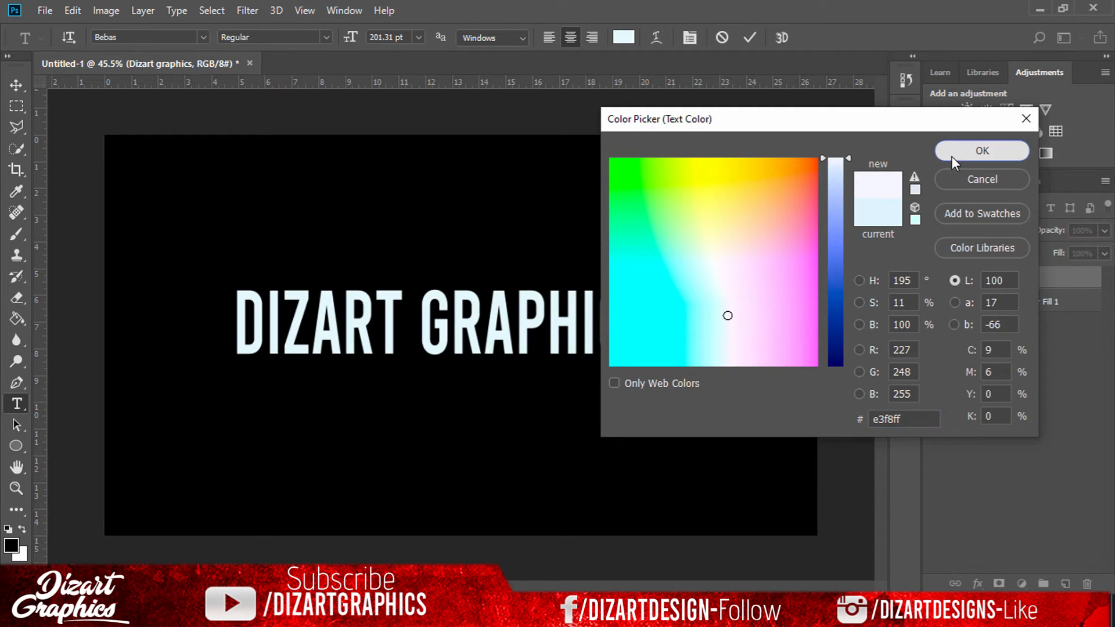
{"action": "left_click", "coordinate": [955, 152]}
{"action": "left_click", "coordinate": [17, 85]}
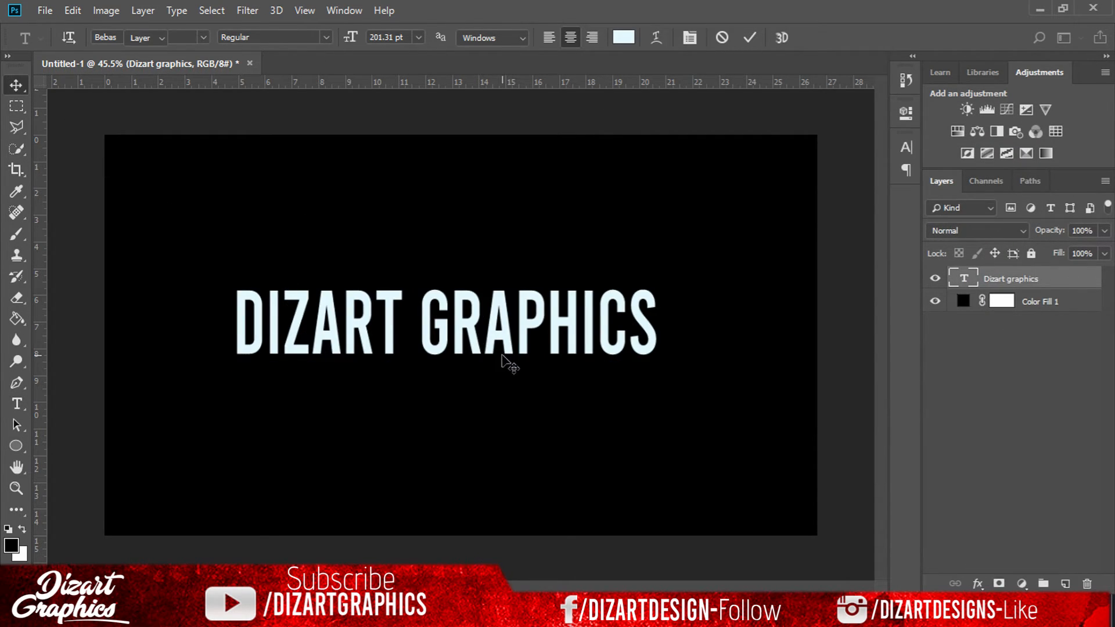
{"action": "left_click_drag", "start_coordinate": [479, 340], "coordinate": [487, 340]}
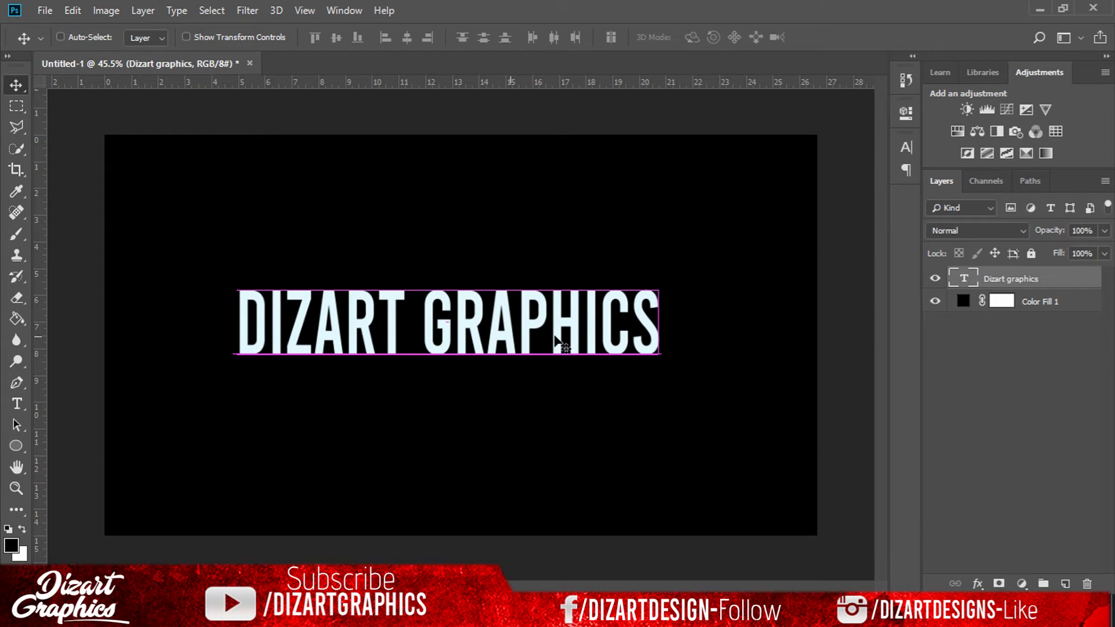
- Duplicate the text layer, then convert the original to a smart object with a Motion Blur of angle 0° and distance 113 pixels
{"action": "key", "text": "ctrl+j"}
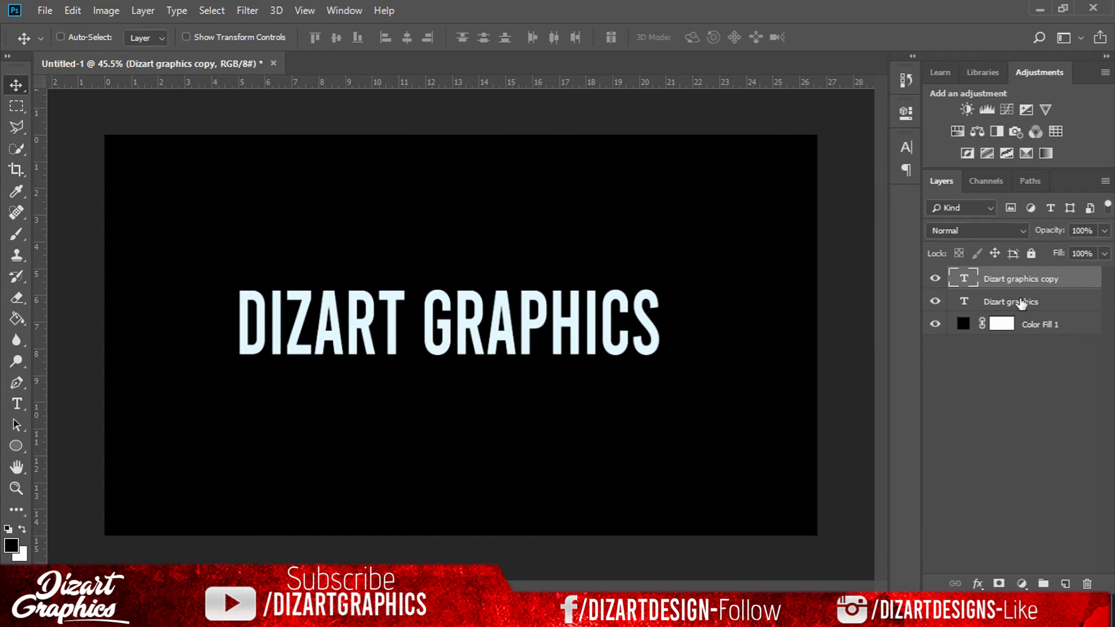
{"action": "left_click", "coordinate": [1052, 302]}
{"action": "left_click", "coordinate": [249, 10]}
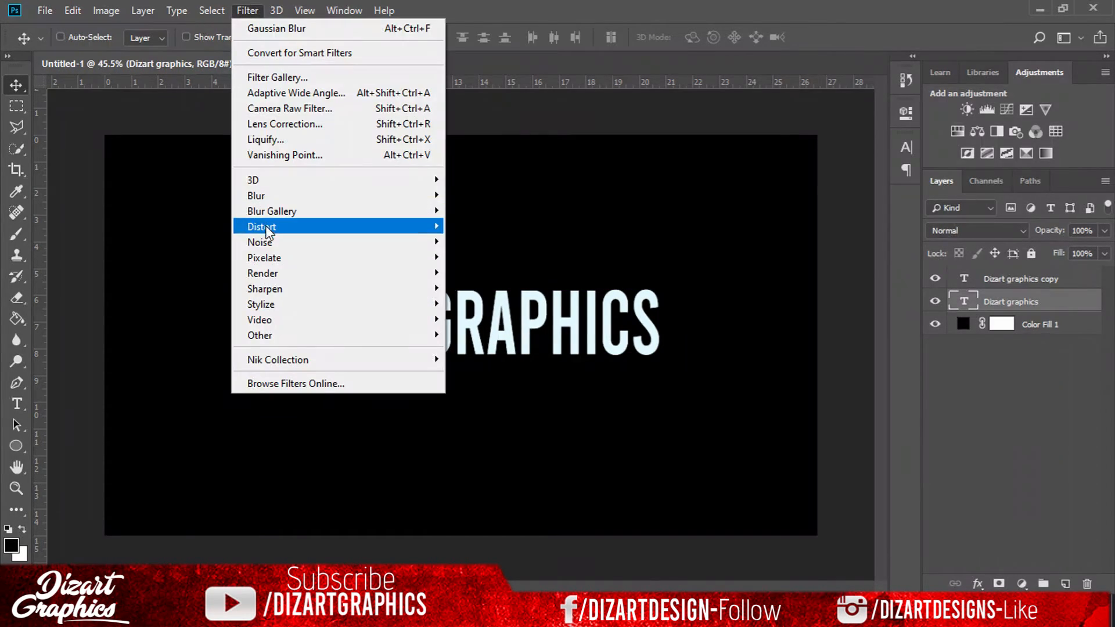
{"action": "mouse_move", "coordinate": [349, 196]}
{"action": "left_click", "coordinate": [509, 288]}
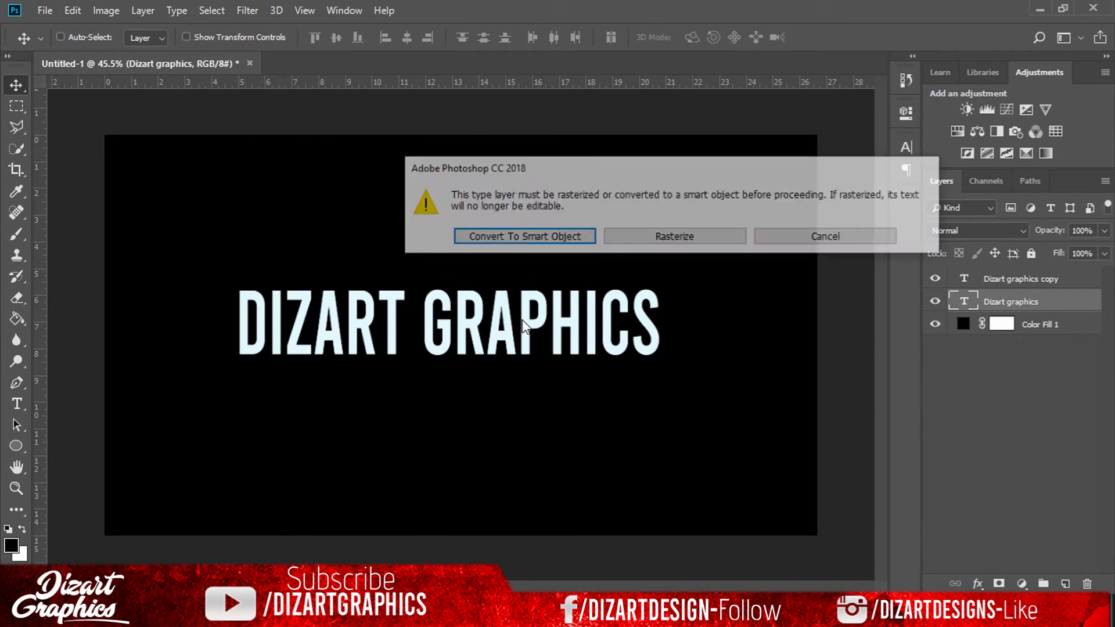
{"action": "left_click", "coordinate": [525, 238]}
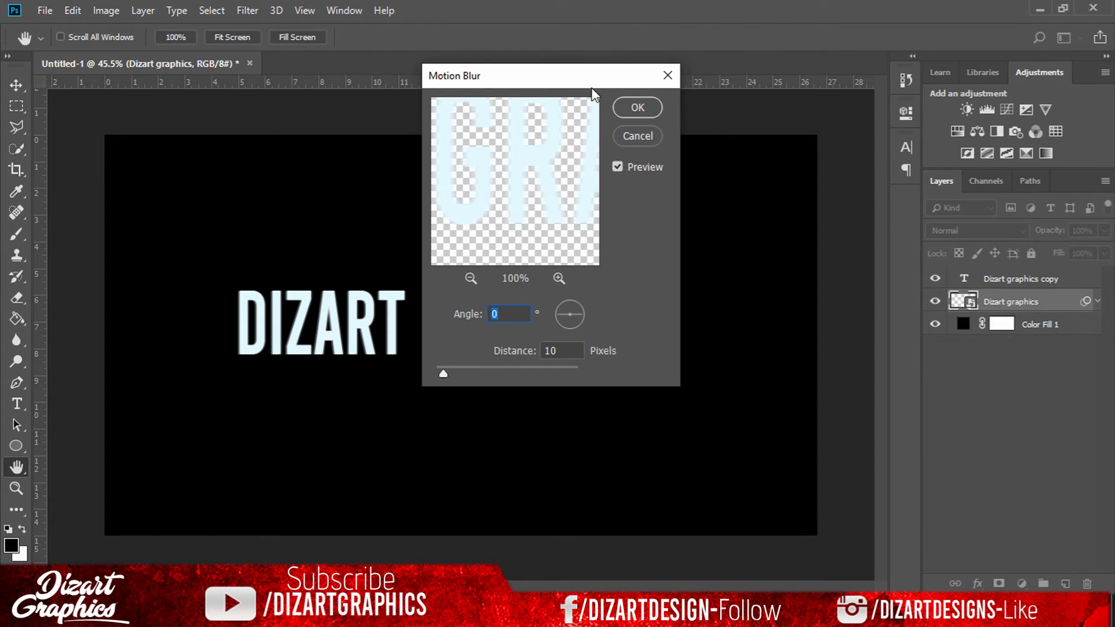
{"action": "left_click_drag", "start_coordinate": [561, 77], "coordinate": [846, 58]}
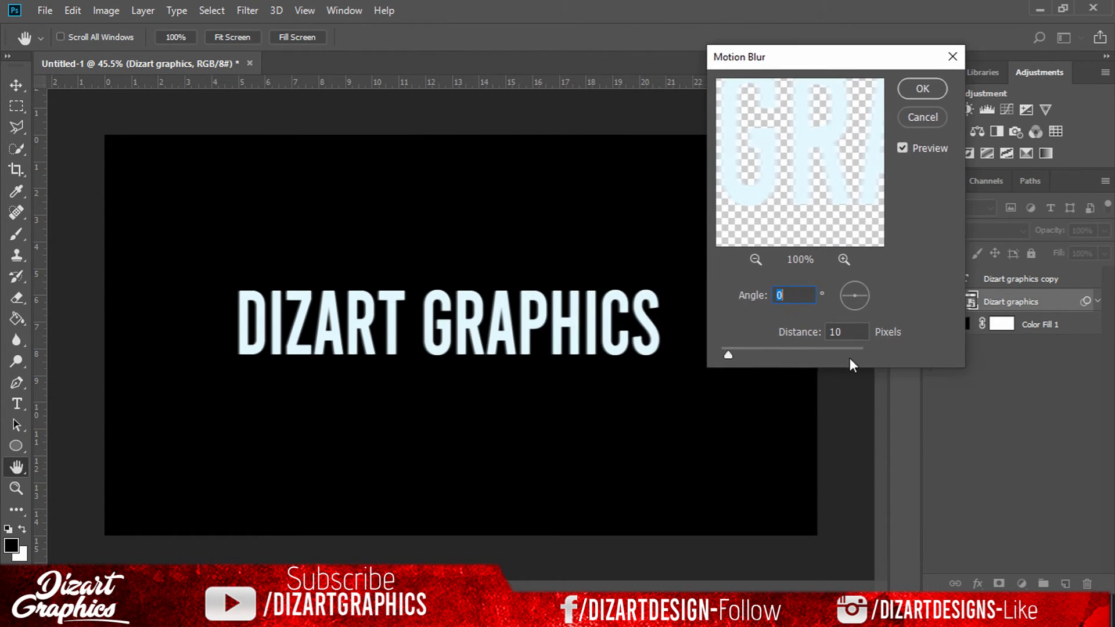
{"action": "left_click_drag", "start_coordinate": [739, 349], "coordinate": [775, 356]}
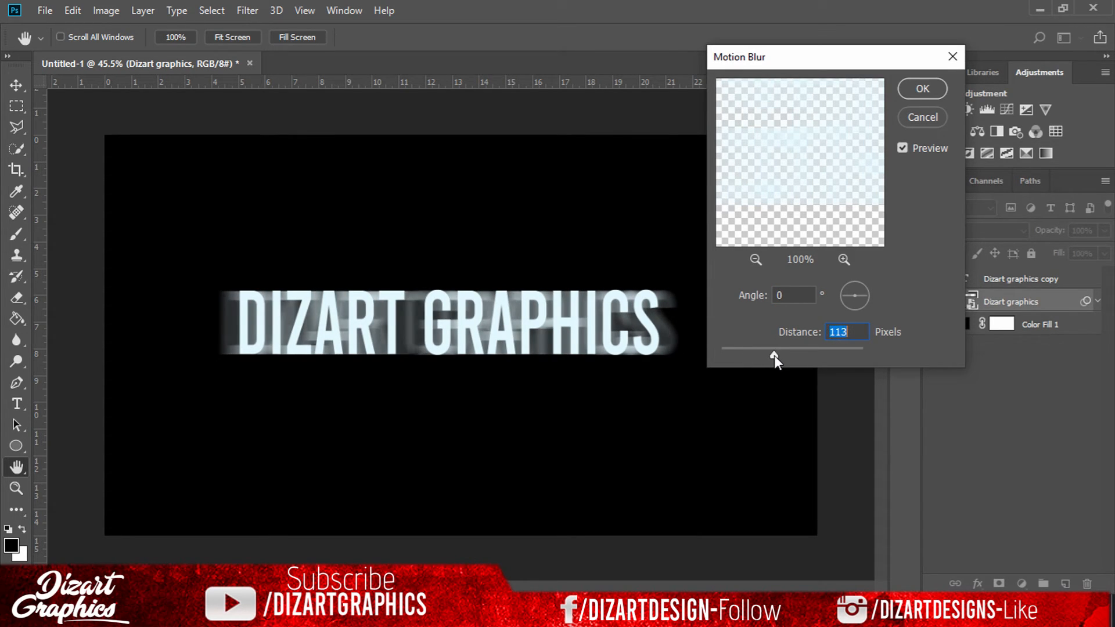
{"action": "left_click", "coordinate": [925, 89]}
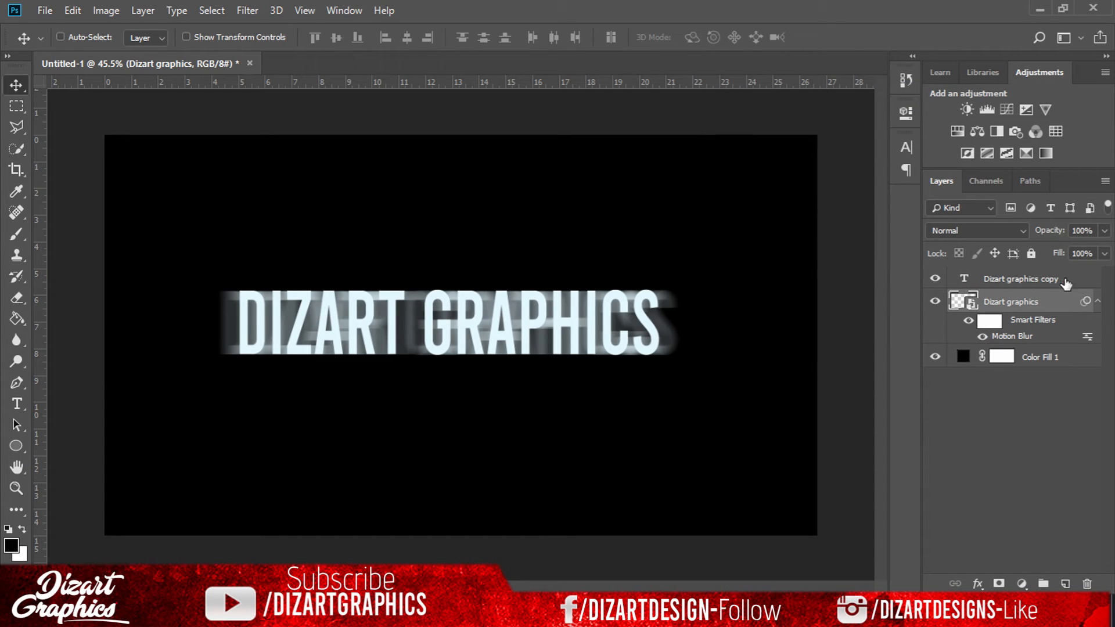
- Hide and show the Dizart graphics copy layer to compare the sharp text with the blurred layer beneath
{"action": "left_click", "coordinate": [1069, 285]}
{"action": "left_click", "coordinate": [936, 279]}
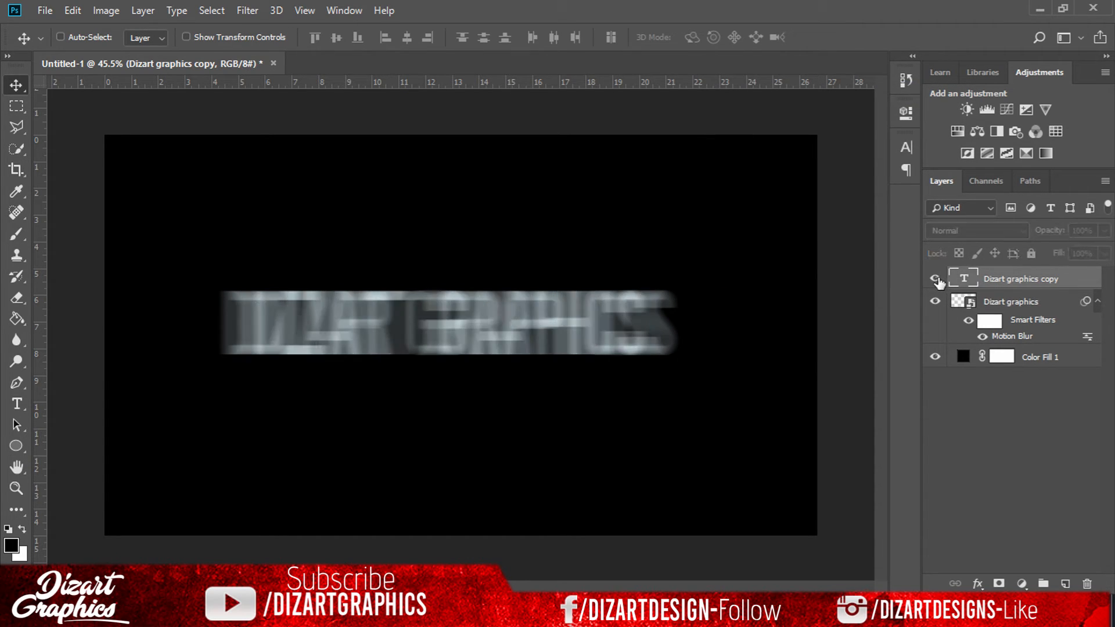
{"action": "left_click", "coordinate": [935, 278]}
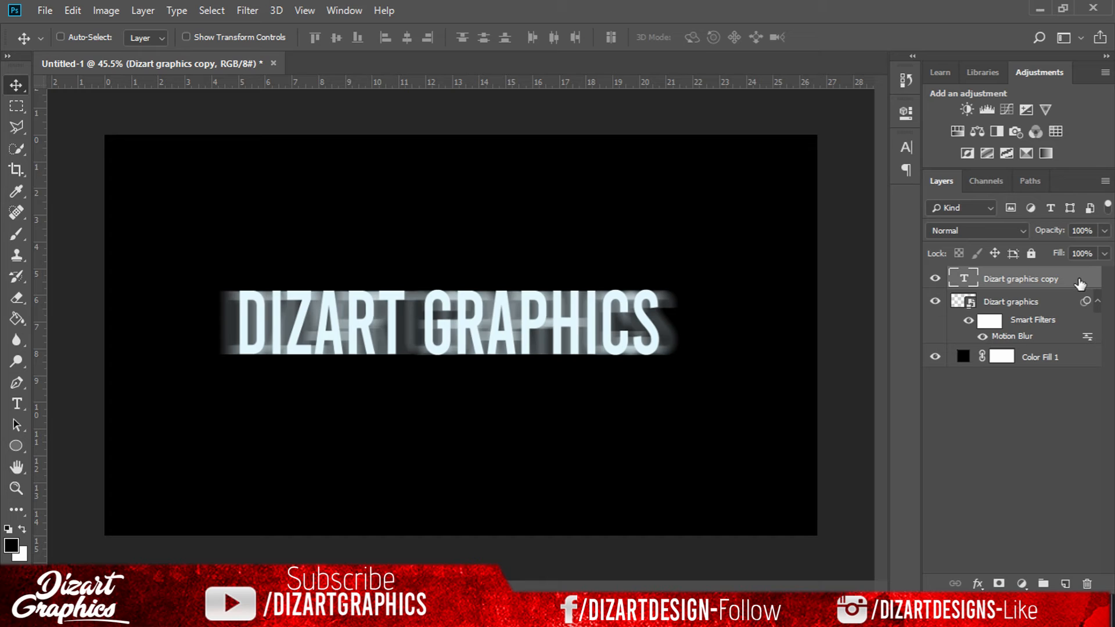
- Apply a white (ffffff) color overlay at 100% opacity in Normal mode to the Dizart graphics copy layer
{"action": "double_click", "coordinate": [1080, 283]}
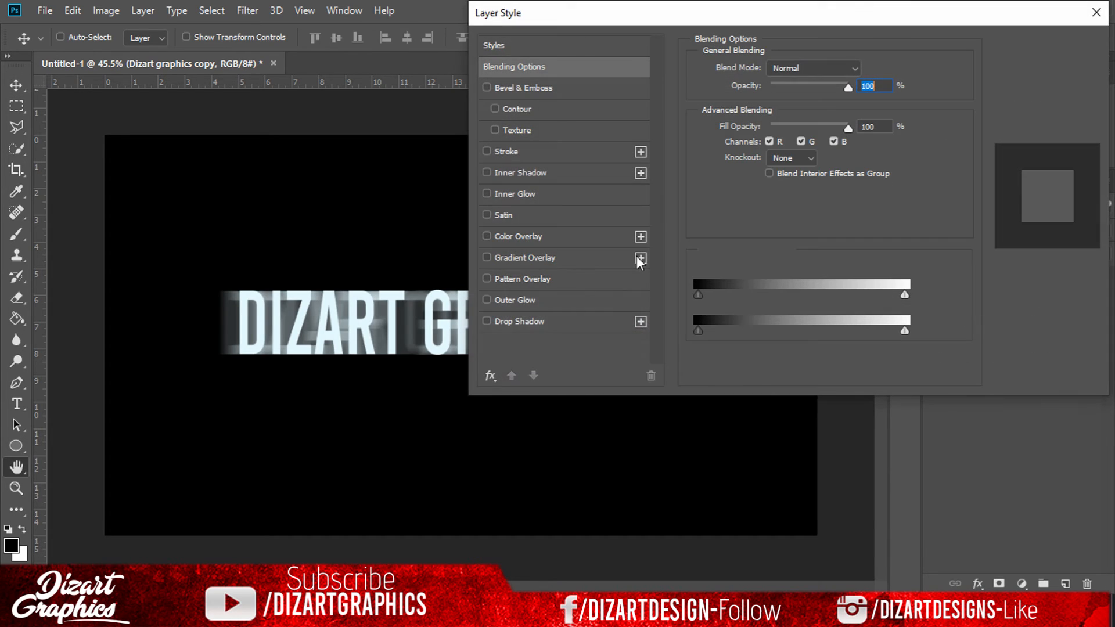
{"action": "left_click", "coordinate": [521, 234]}
{"action": "left_click", "coordinate": [863, 72]}
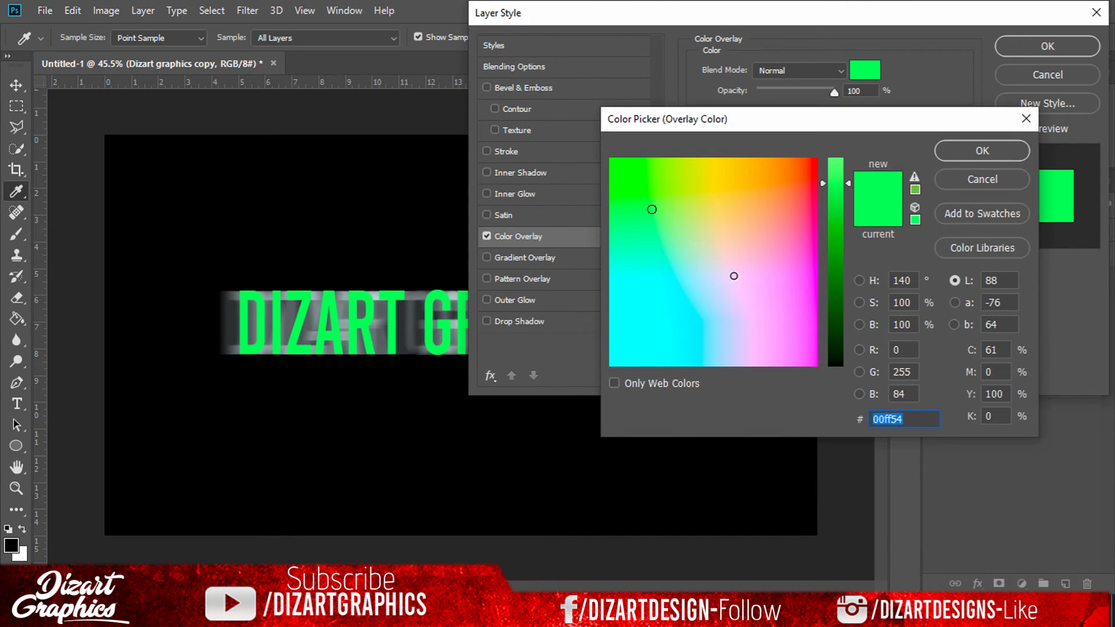
{"action": "mouse_move", "coordinate": [734, 276]}
{"action": "left_mouse_down"}
{"action": "mouse_move", "coordinate": [715, 296]}
{"action": "mouse_move", "coordinate": [726, 304]}
{"action": "mouse_move", "coordinate": [653, 194]}
{"action": "mouse_move", "coordinate": [681, 265]}
{"action": "left_mouse_up"}
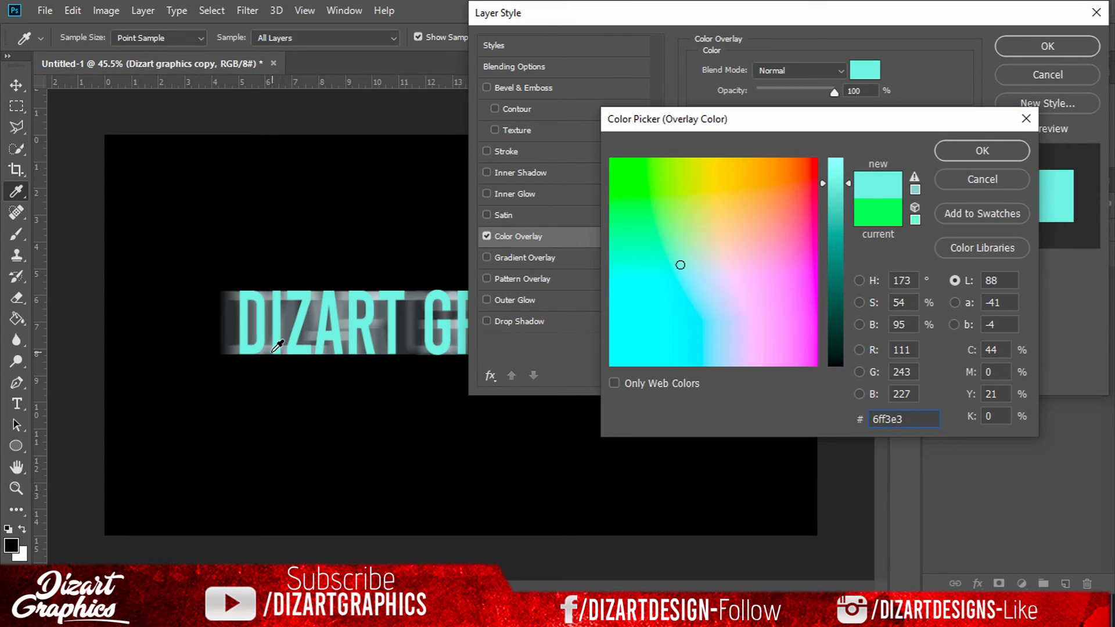
{"action": "left_click", "coordinate": [274, 351]}
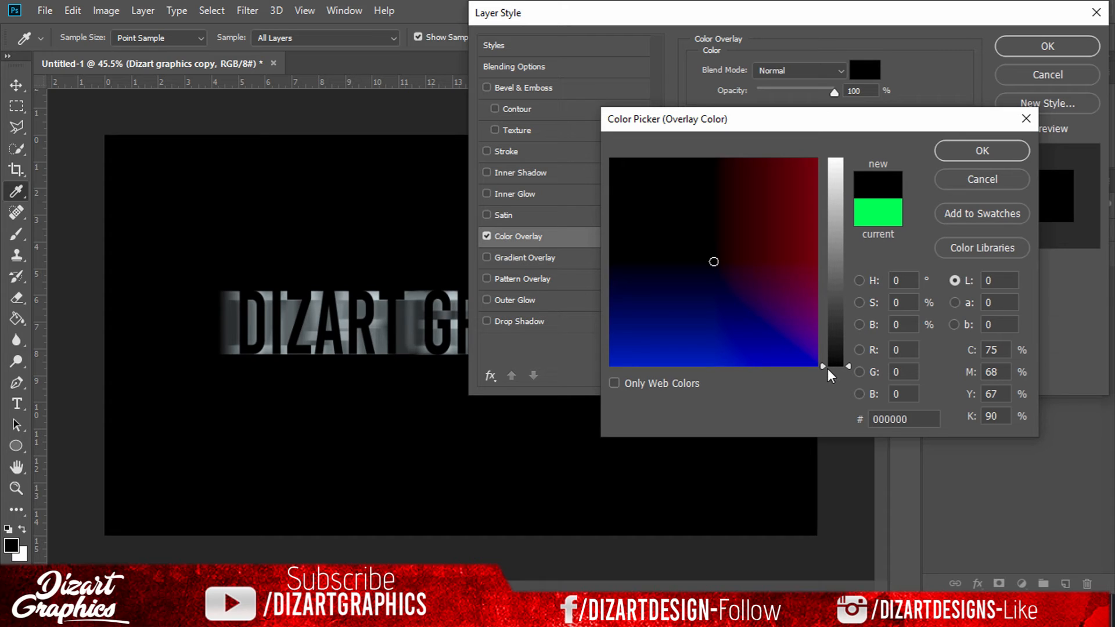
{"action": "left_click_drag", "start_coordinate": [829, 349], "coordinate": [841, 149]}
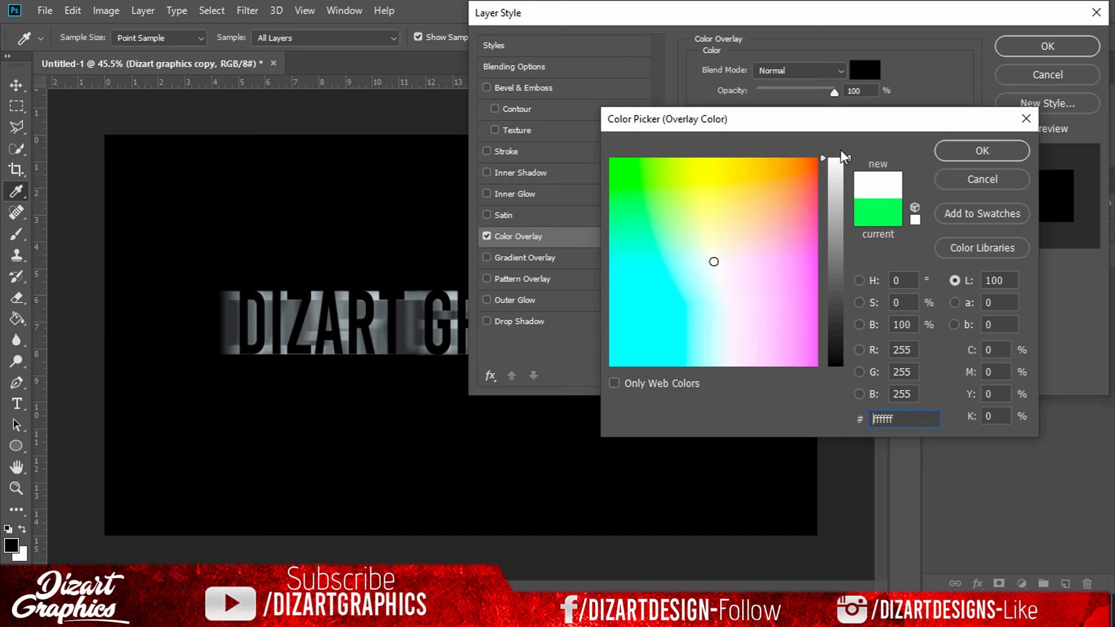
{"action": "left_click", "coordinate": [989, 149]}
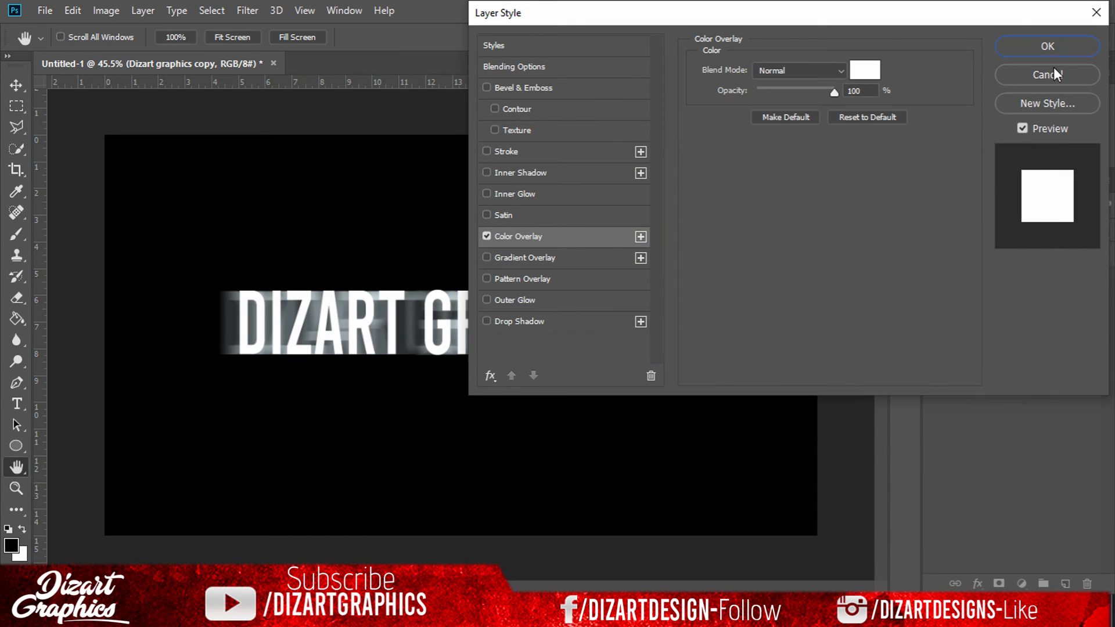
{"action": "left_click", "coordinate": [1044, 45]}
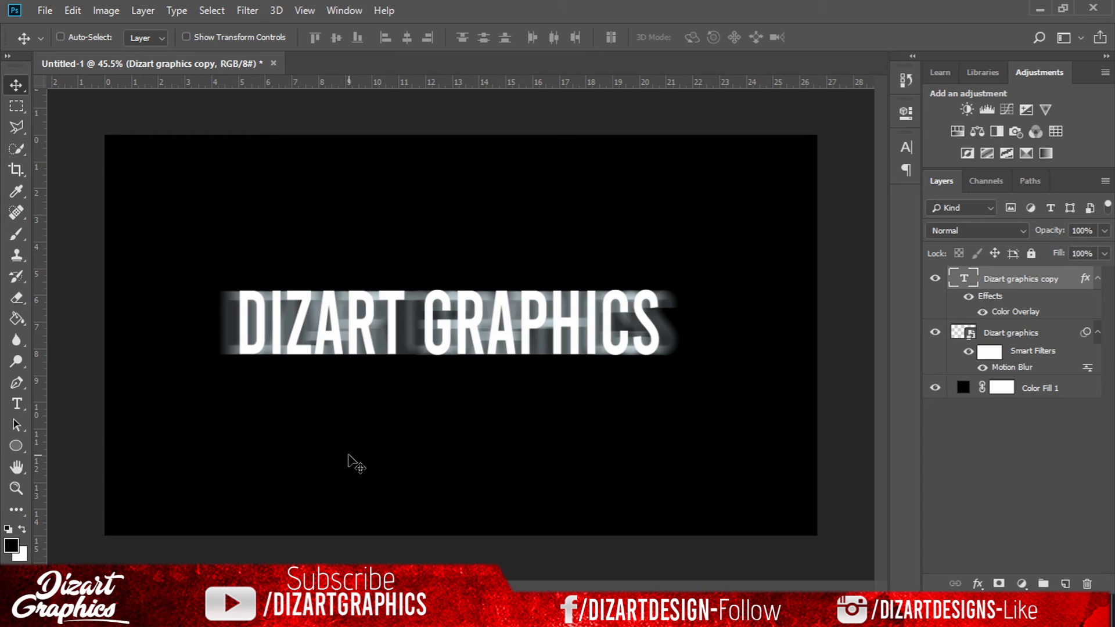
- Shift the sharp white text slightly left over its motion-blurred layer
{"action": "left_click_drag", "start_coordinate": [378, 465], "coordinate": [326, 457]}
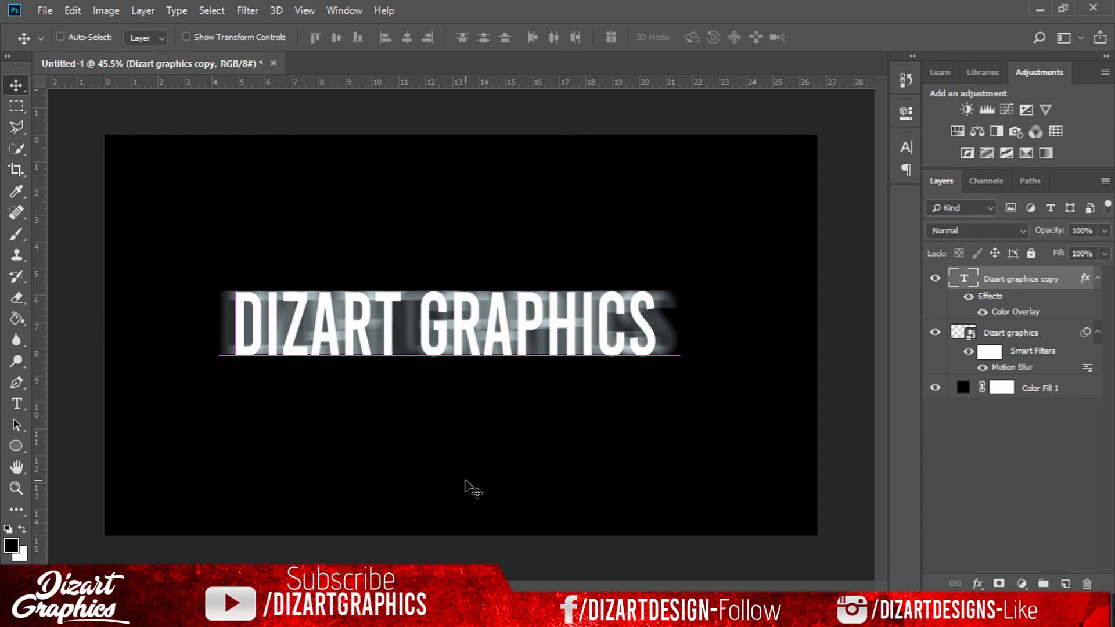